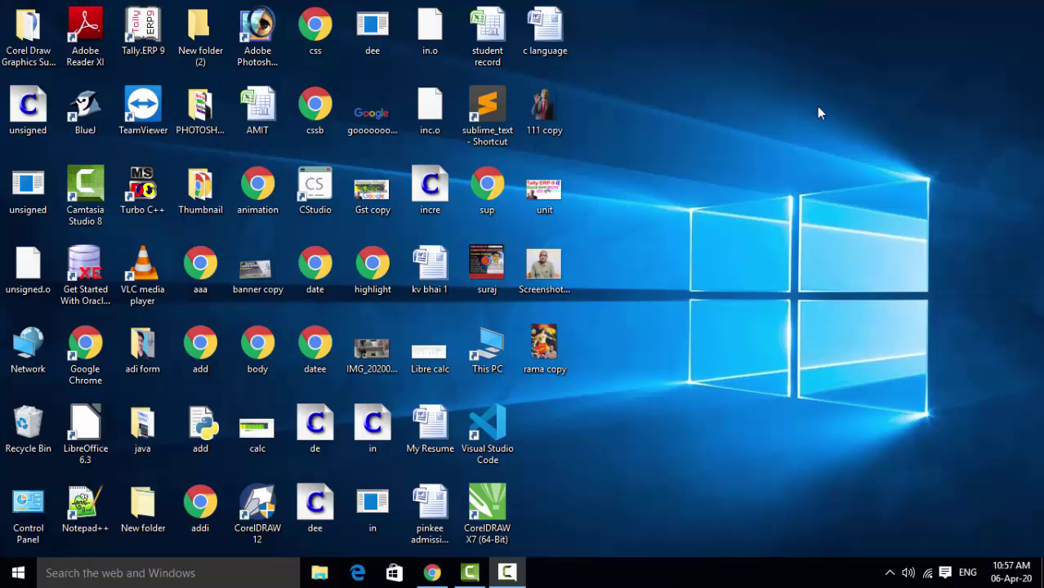
Refresh the Windows desktop four times from its right-click menu
right_click(755, 42)
click(778, 88)
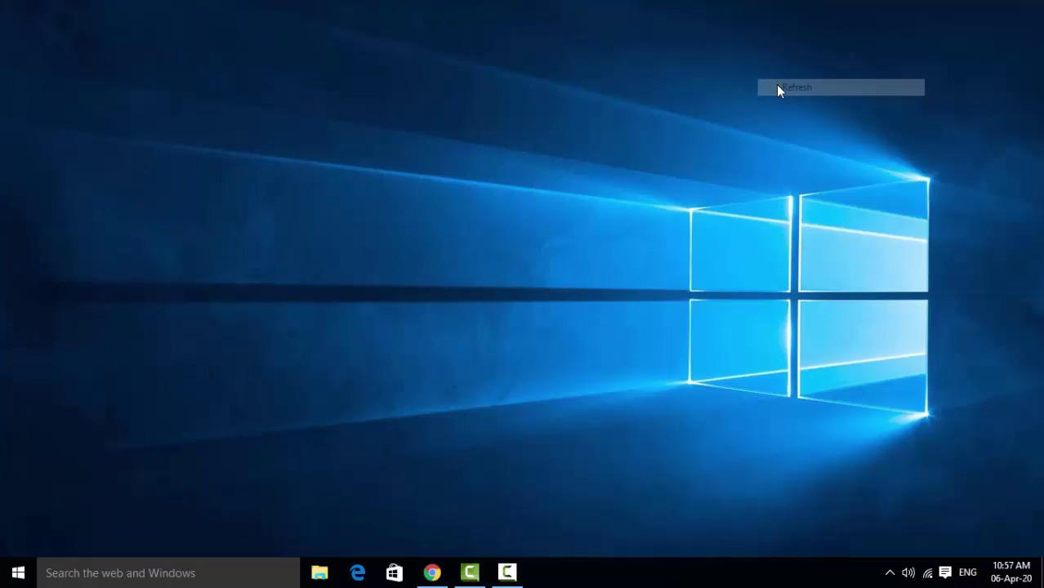
right_click(778, 86)
click(786, 128)
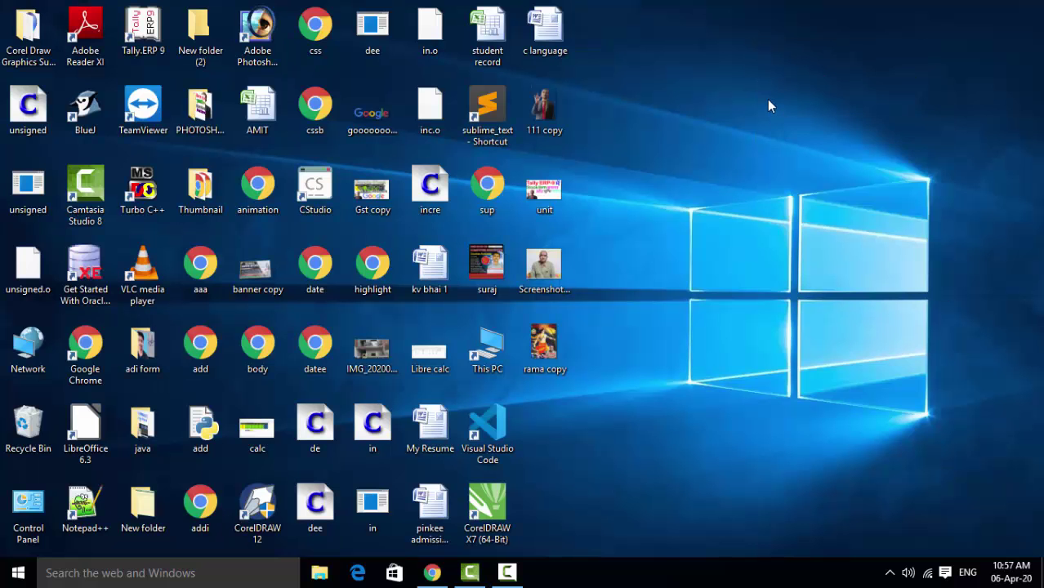
right_click(768, 100)
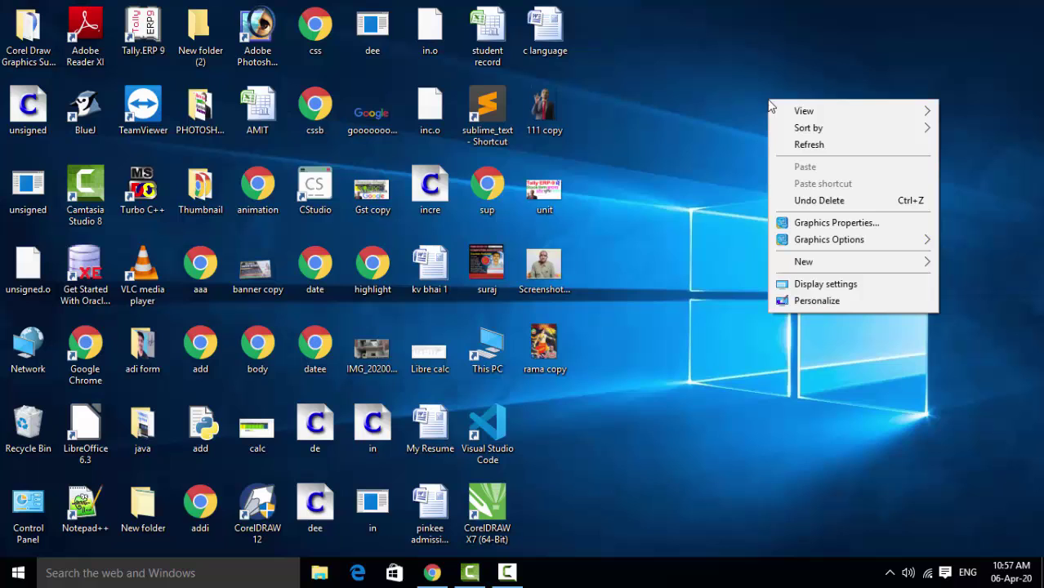
click(790, 152)
right_click(722, 66)
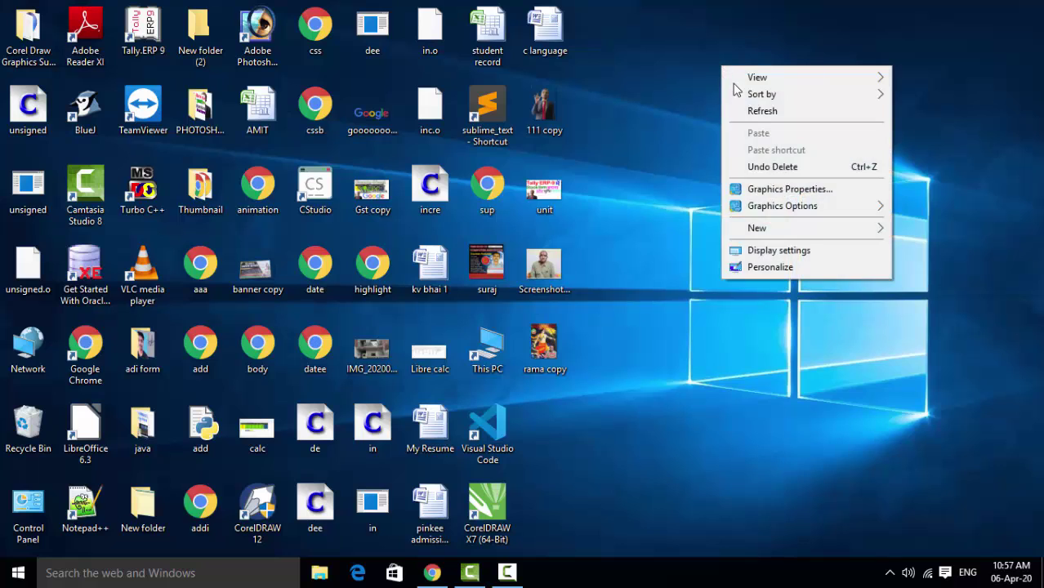
click(741, 109)
Refresh the desktop twice more, then restore the Google Docs browser window from the taskbar
right_click(740, 105)
mouse_move(780, 134)
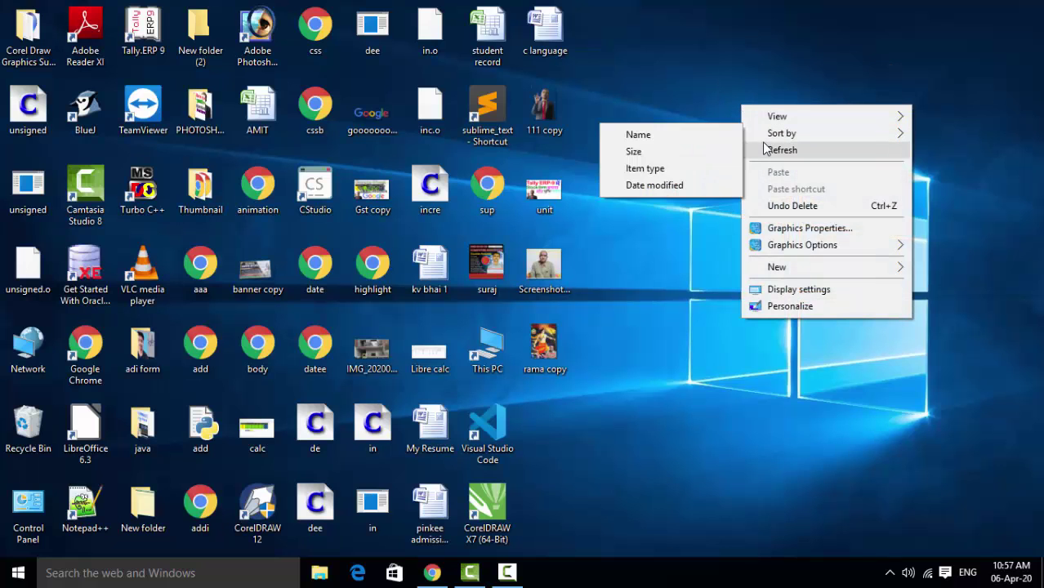
click(768, 149)
right_click(727, 76)
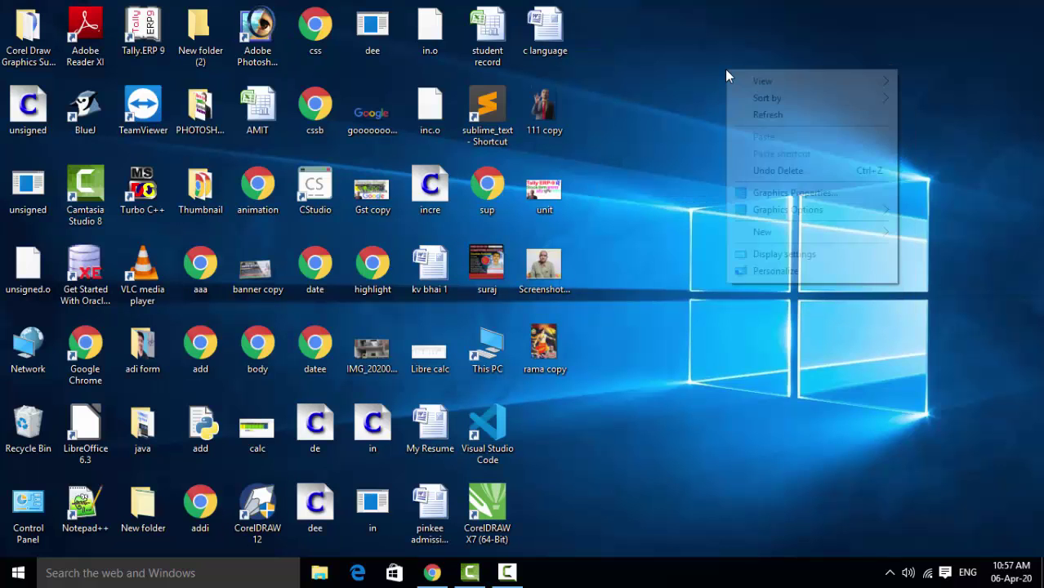
click(761, 115)
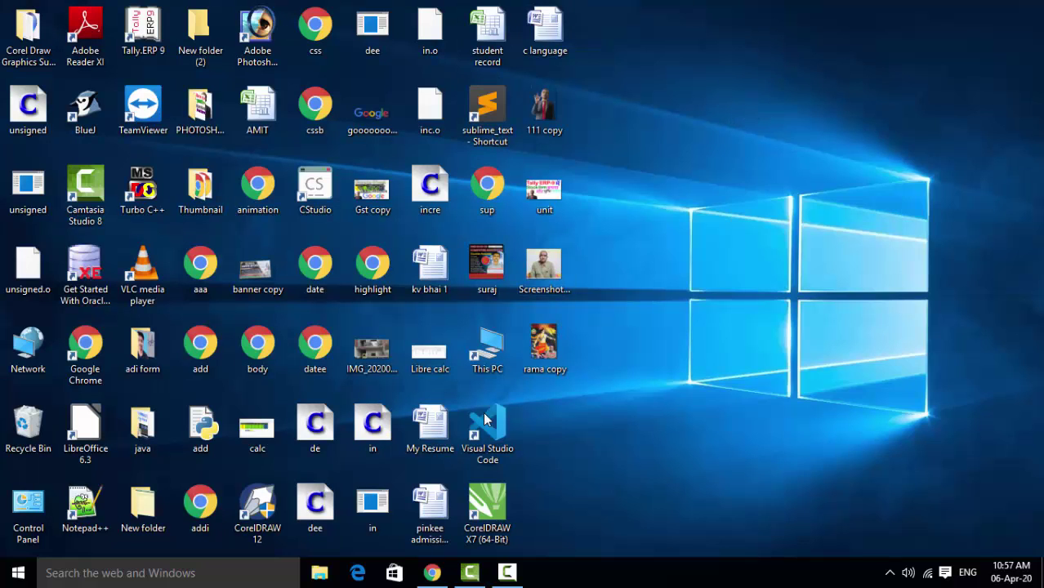
click(437, 577)
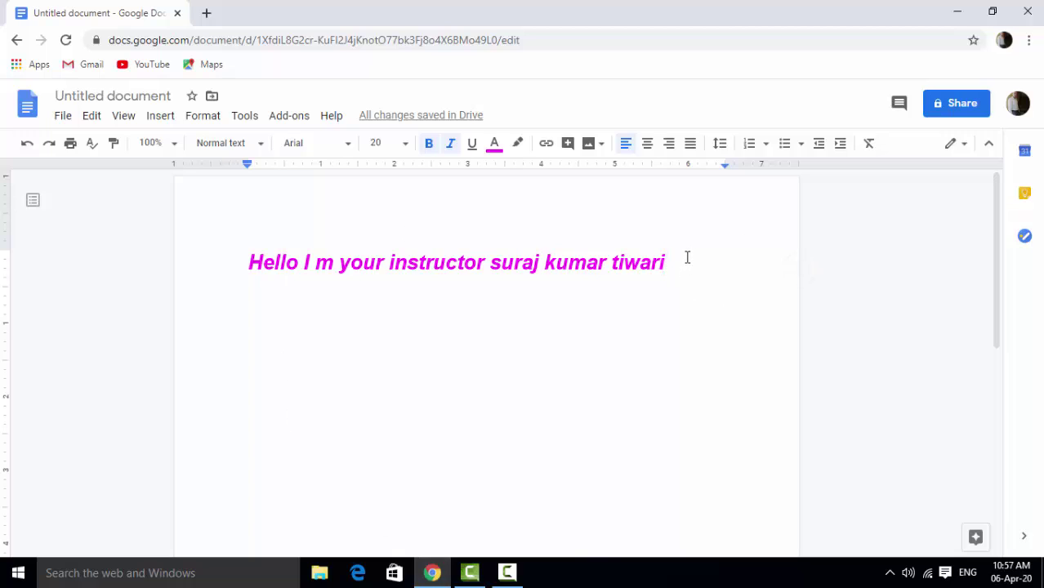
Insert the label 'Ctrl+shift+>' on its own line above the pink Hello sentence
drag(677, 270, 311, 238)
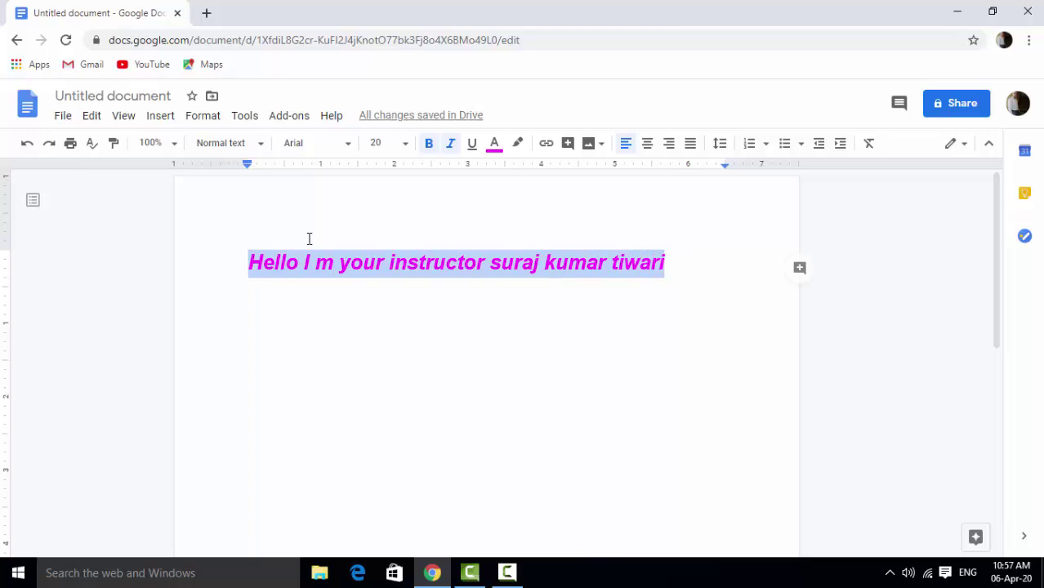
click(246, 260)
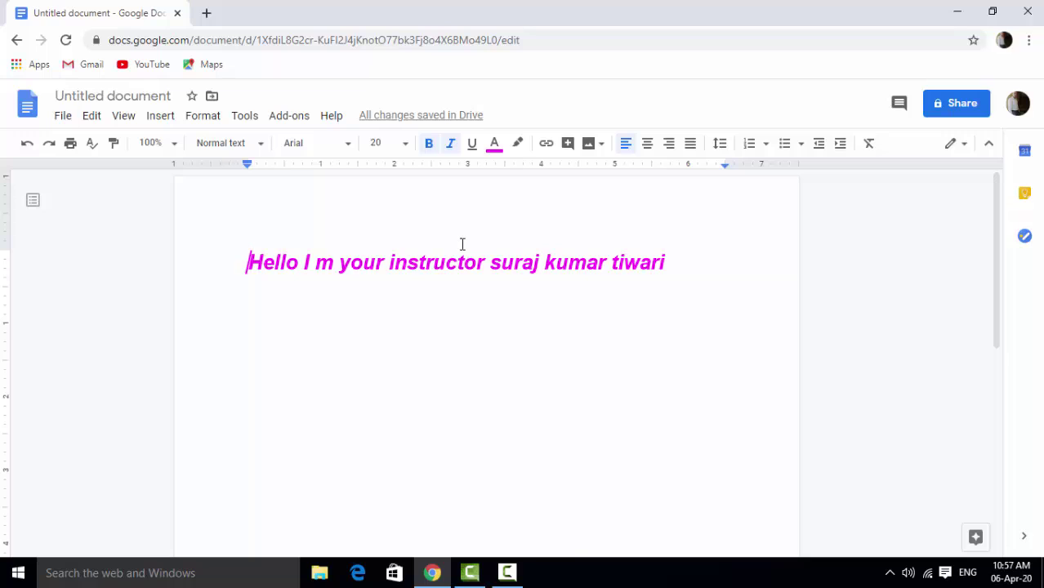
text(Ctrl)
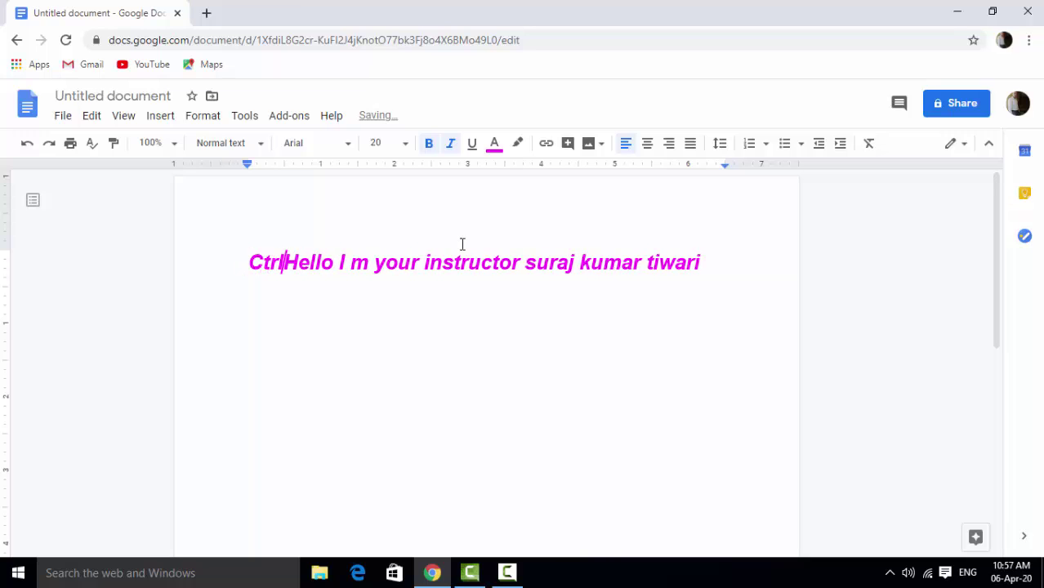
text(+sh)
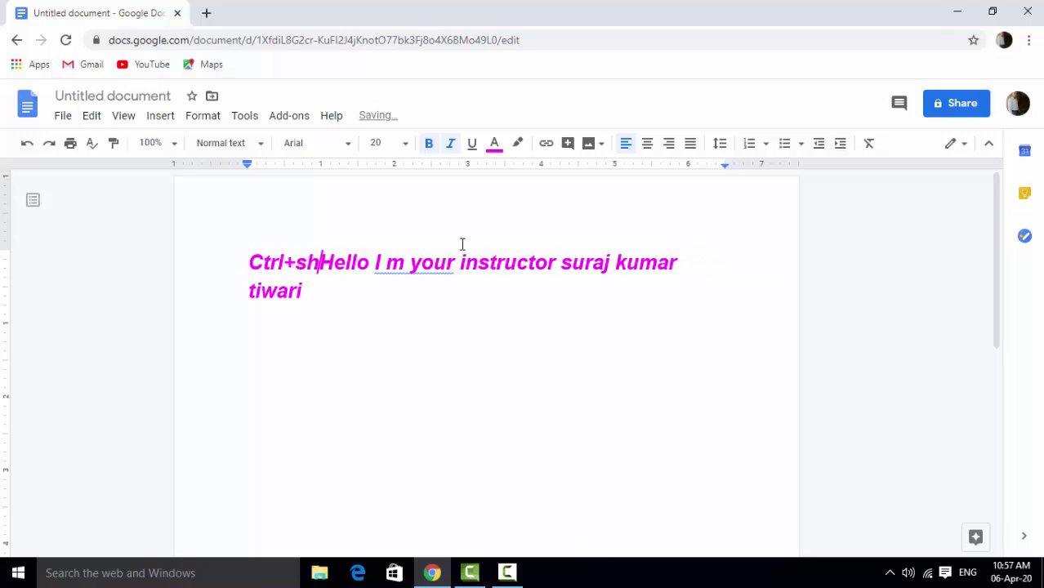
text(ift)
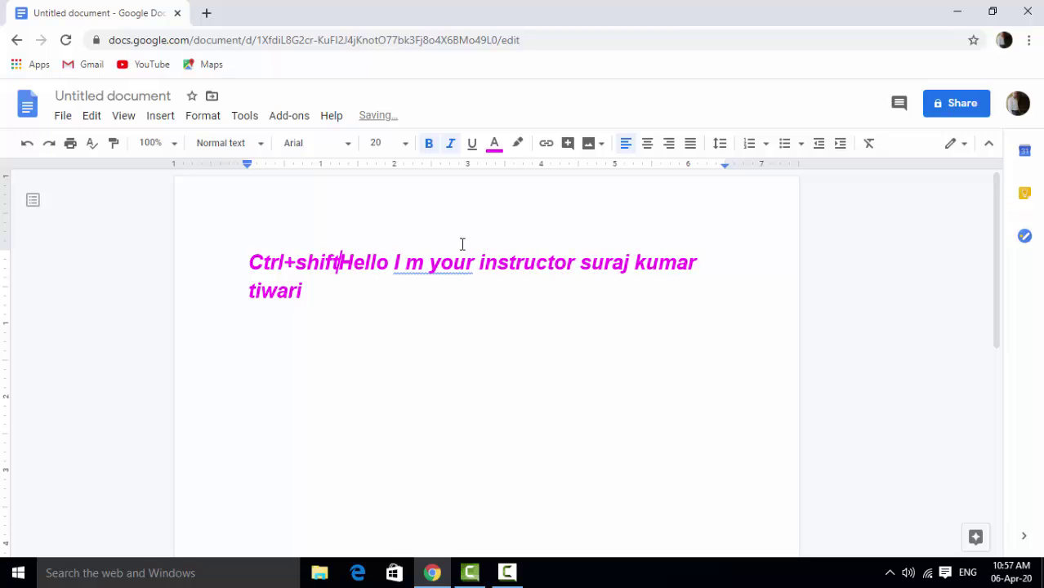
text(+)
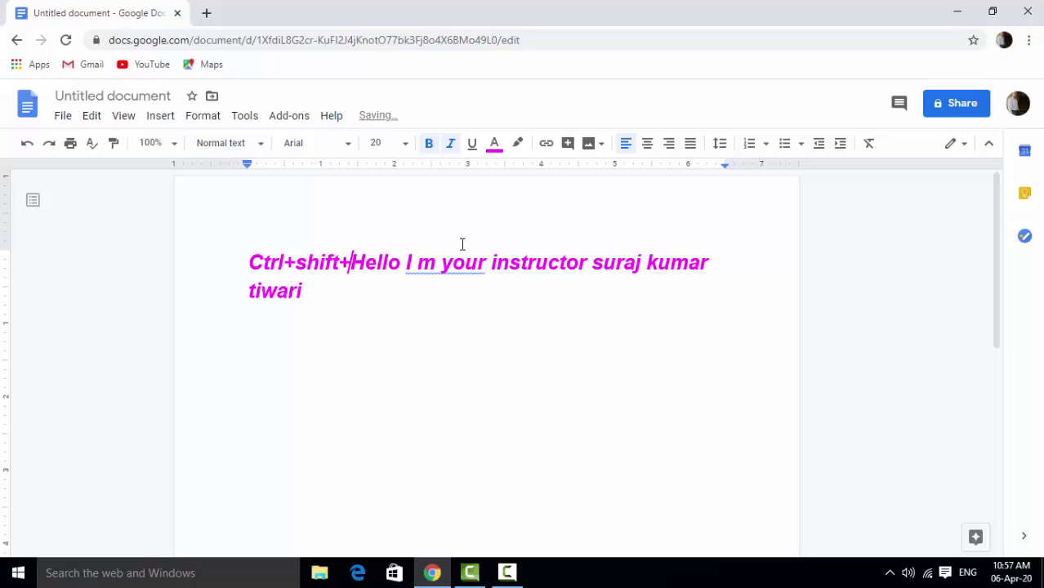
text(>)
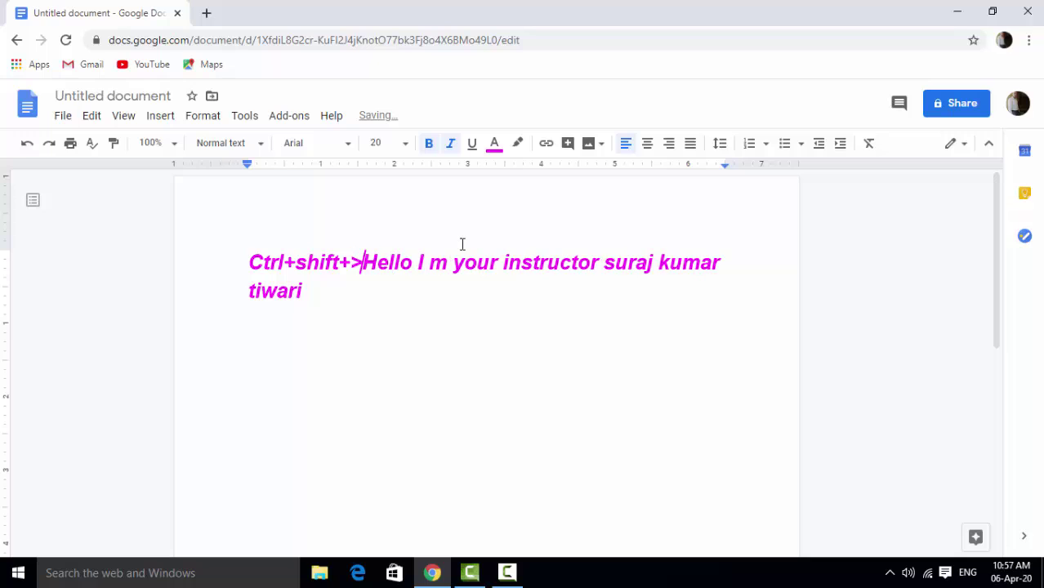
key(Return)
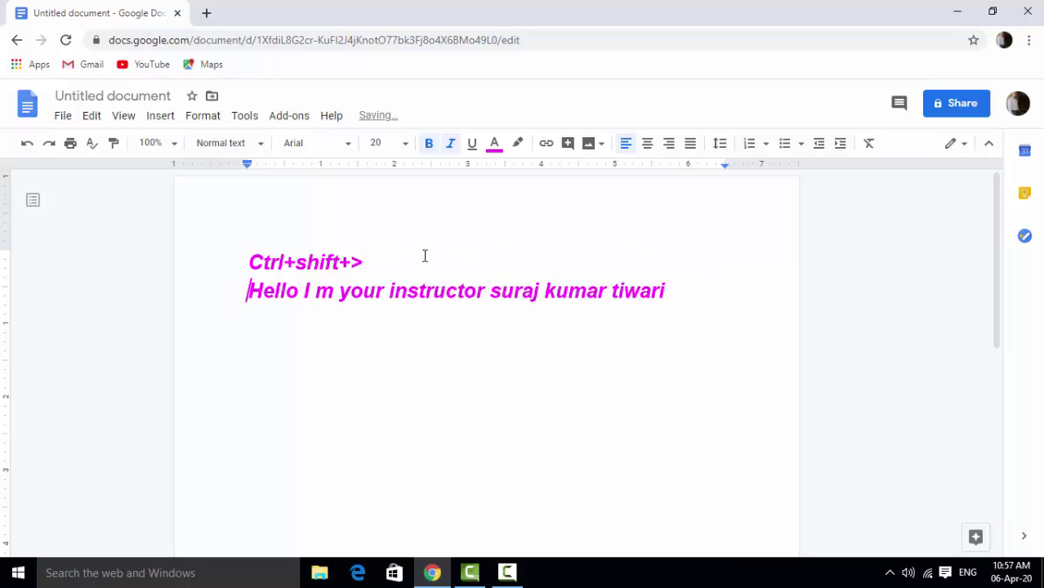
Make the Ctrl+shift+> label 24 pt dark red and add an empty line after the greeting
drag(366, 261, 224, 259)
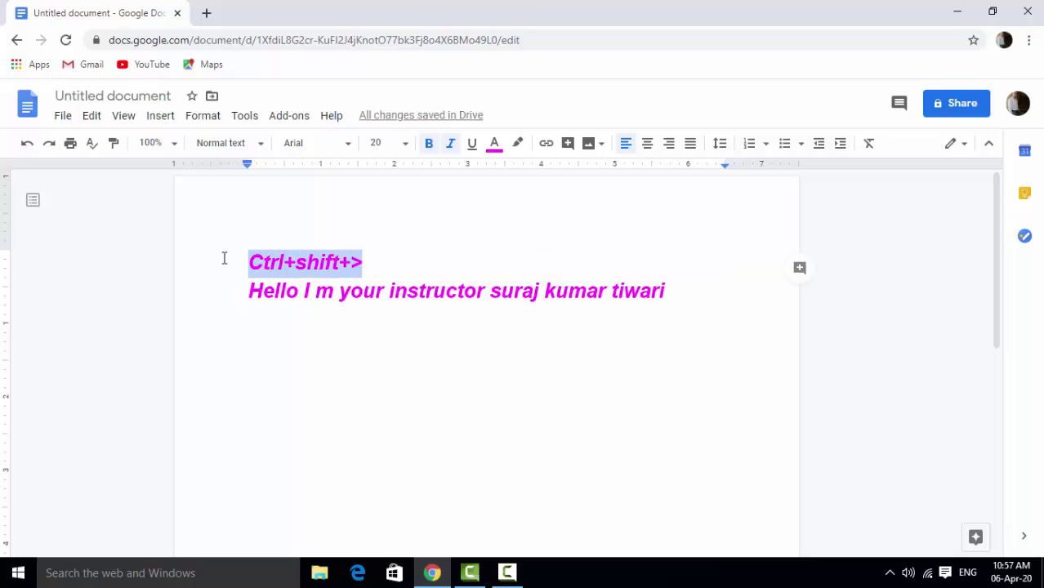
click(403, 145)
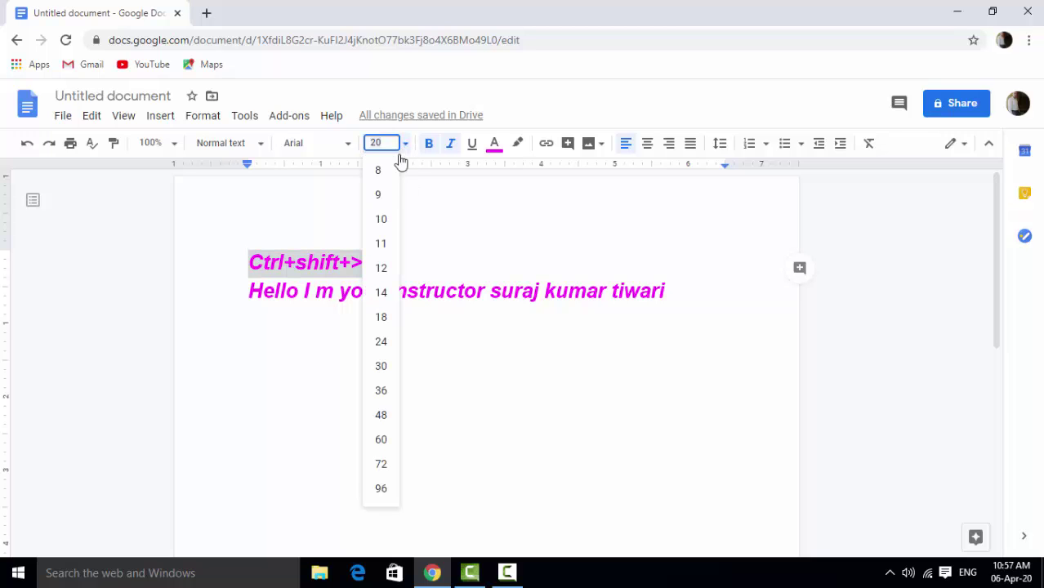
click(380, 341)
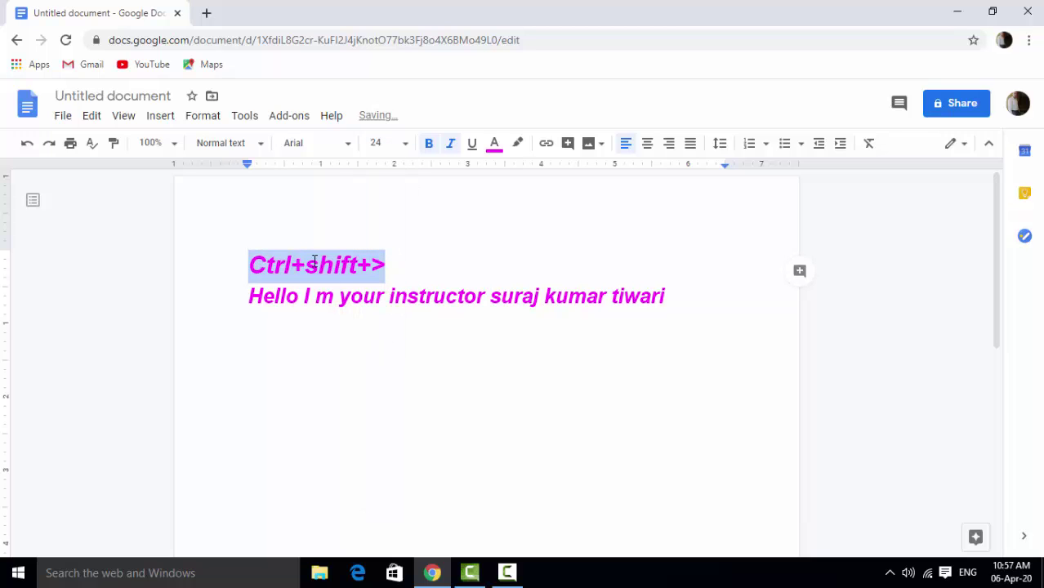
click(495, 145)
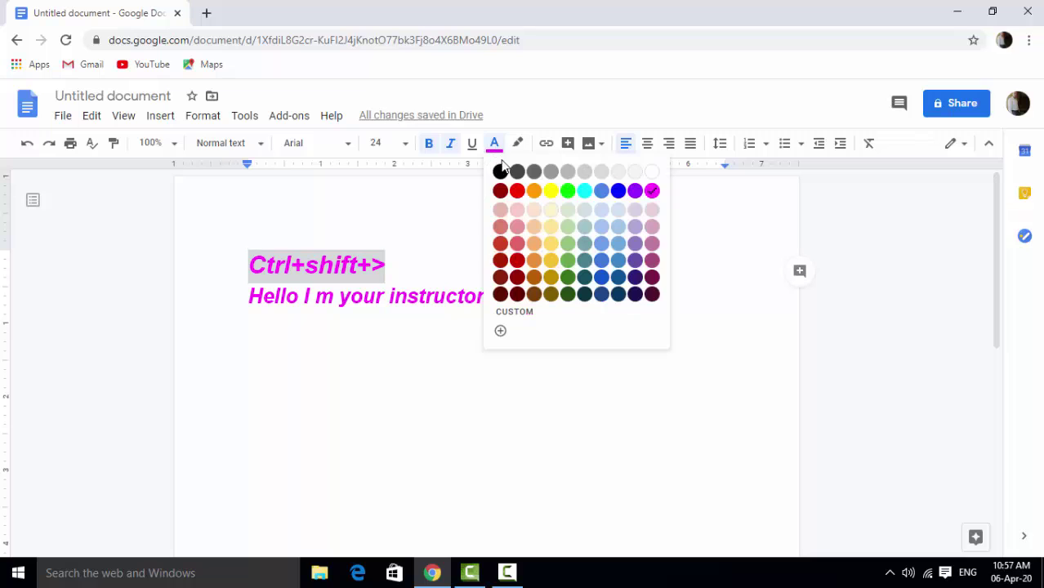
click(500, 277)
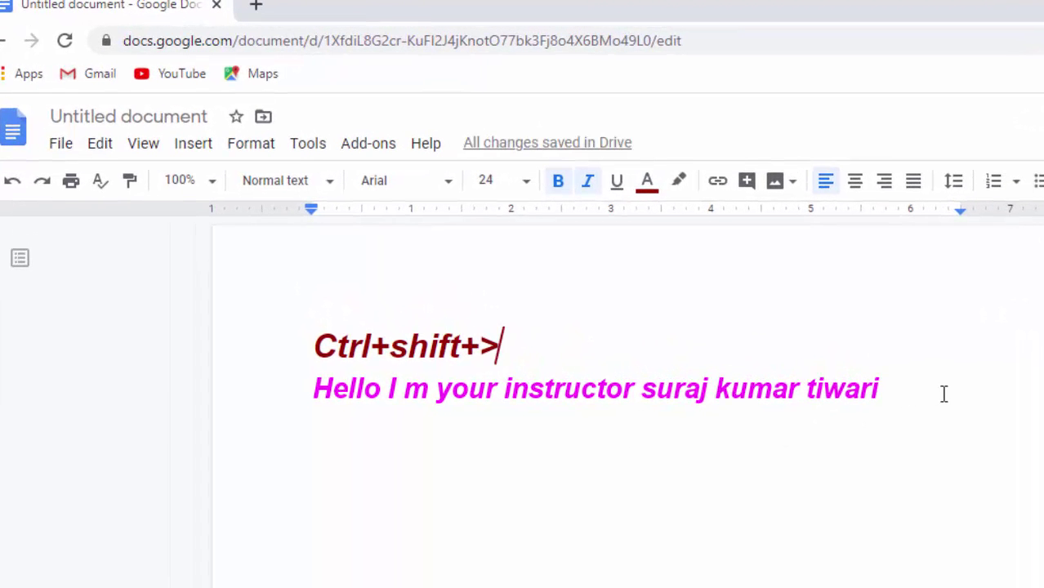
click(944, 394)
key(Return)
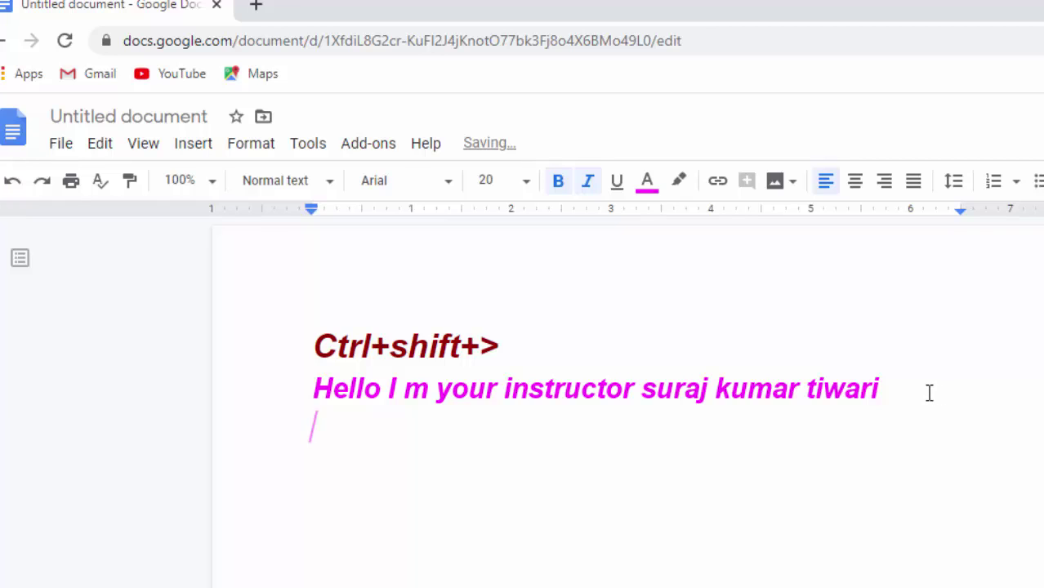
Enlarge the pink greeting sentence to 23 pt using Ctrl+Shift+>
key(shift+Left)
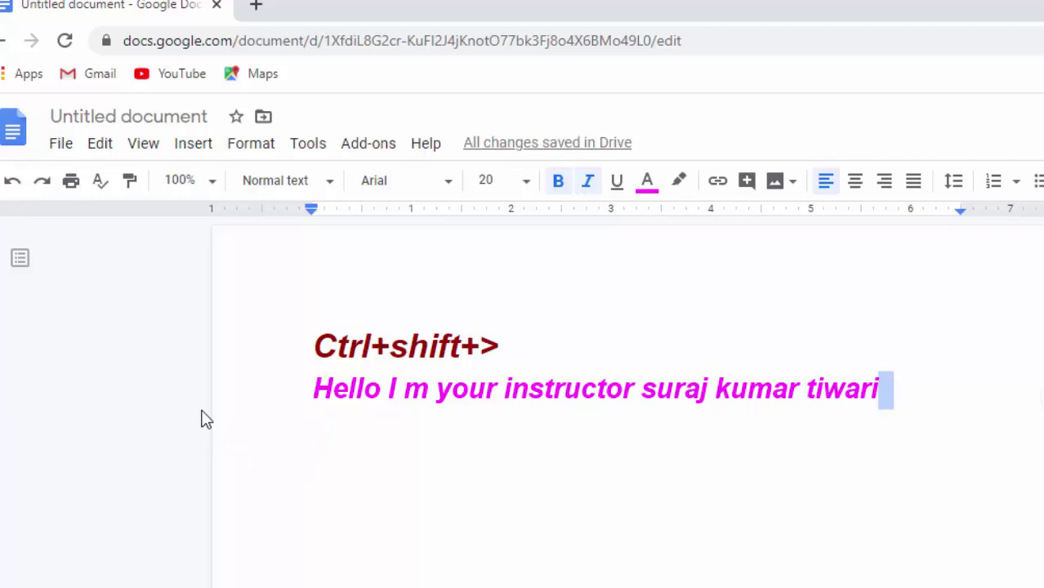
click(204, 392)
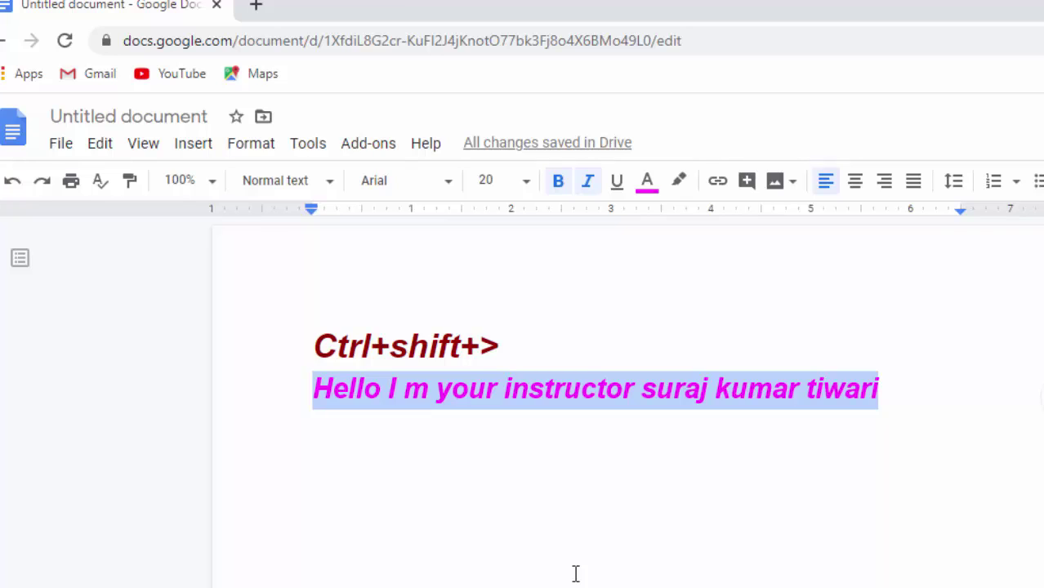
key(ctrl+shift+period)
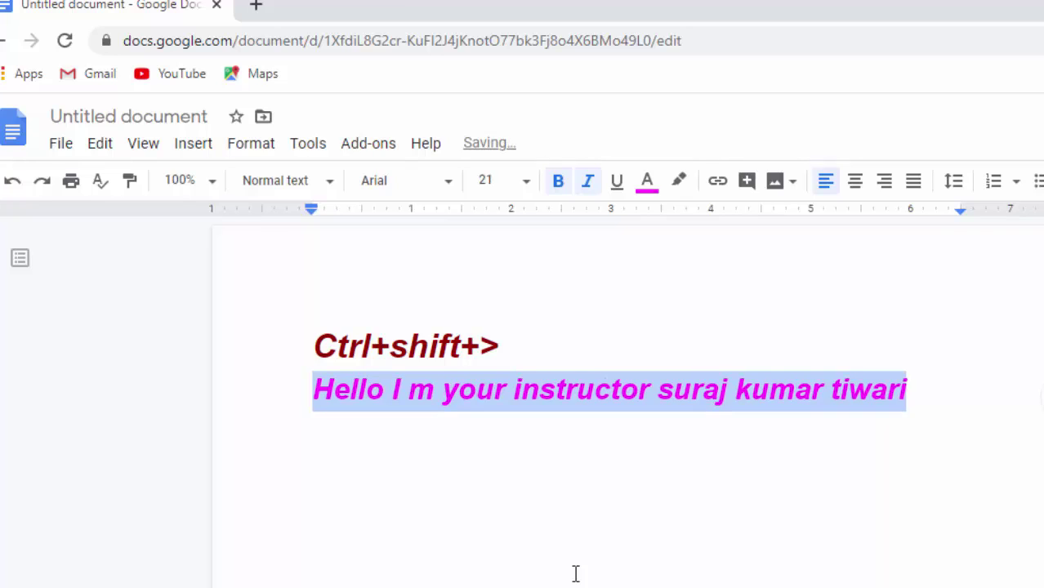
key(ctrl+shift+period)
key(ctrl+shift+period)
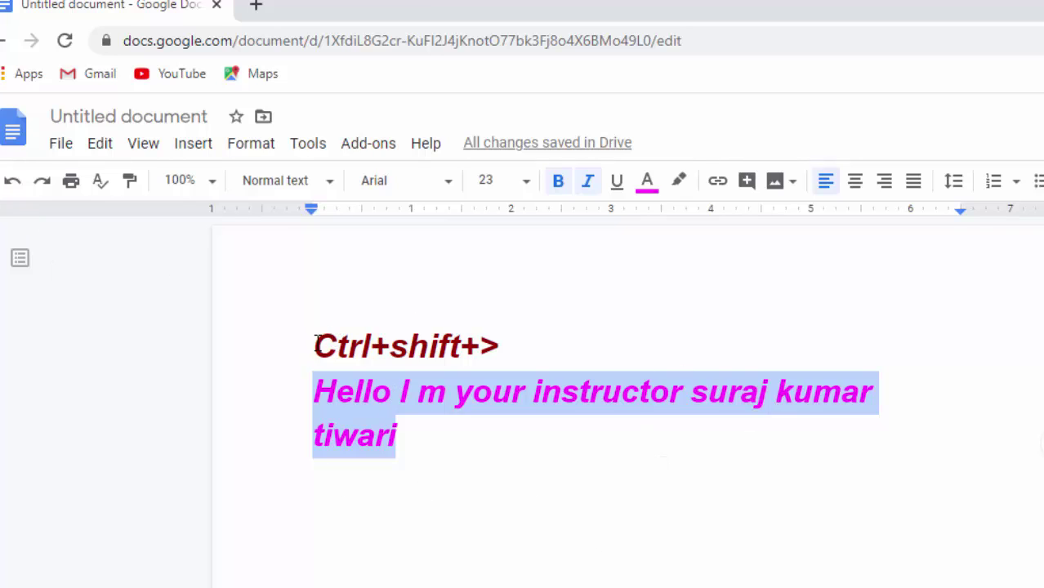
click(425, 444)
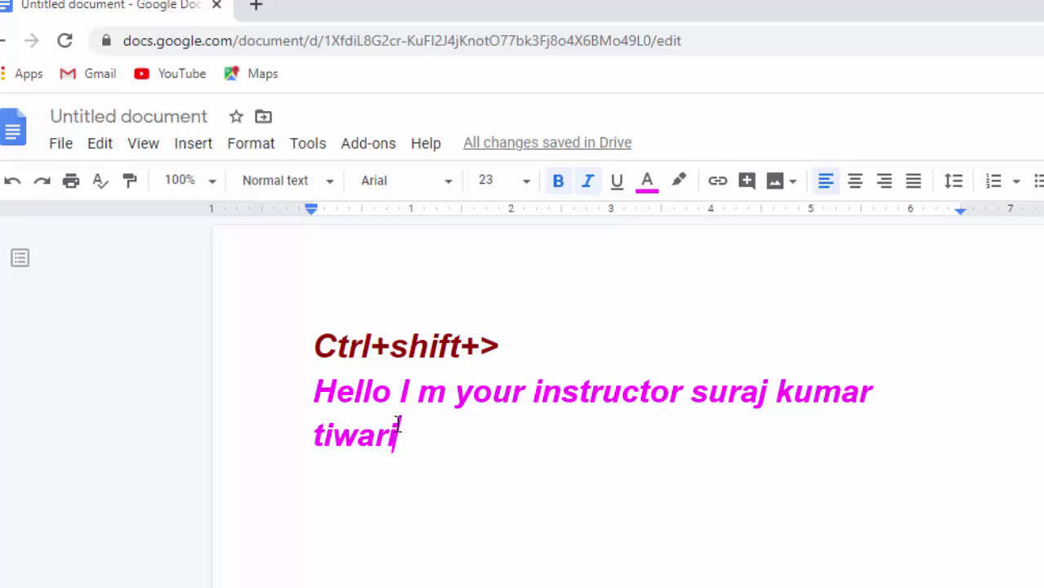
drag(398, 426, 272, 391)
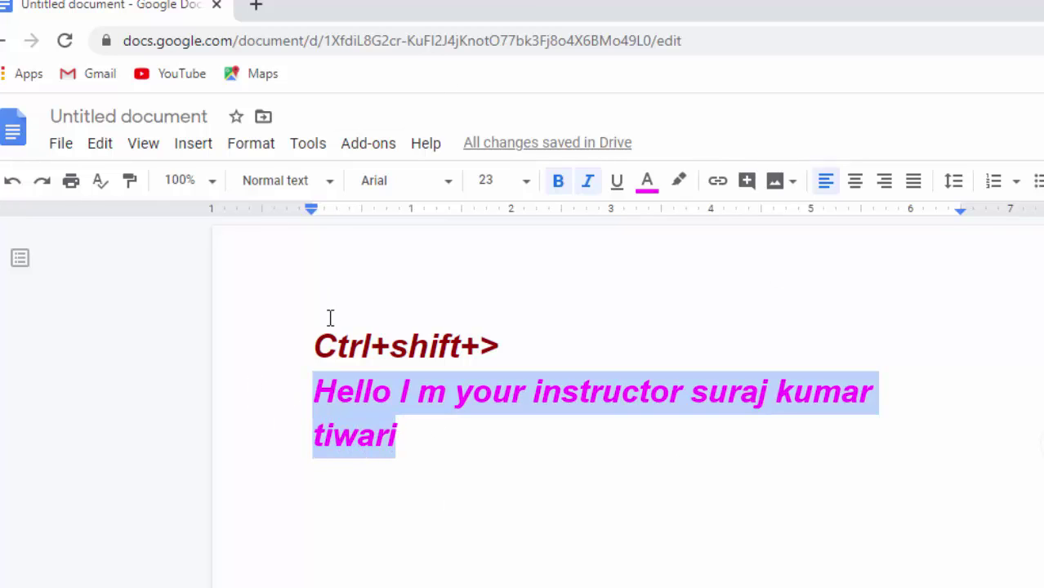
click(312, 343)
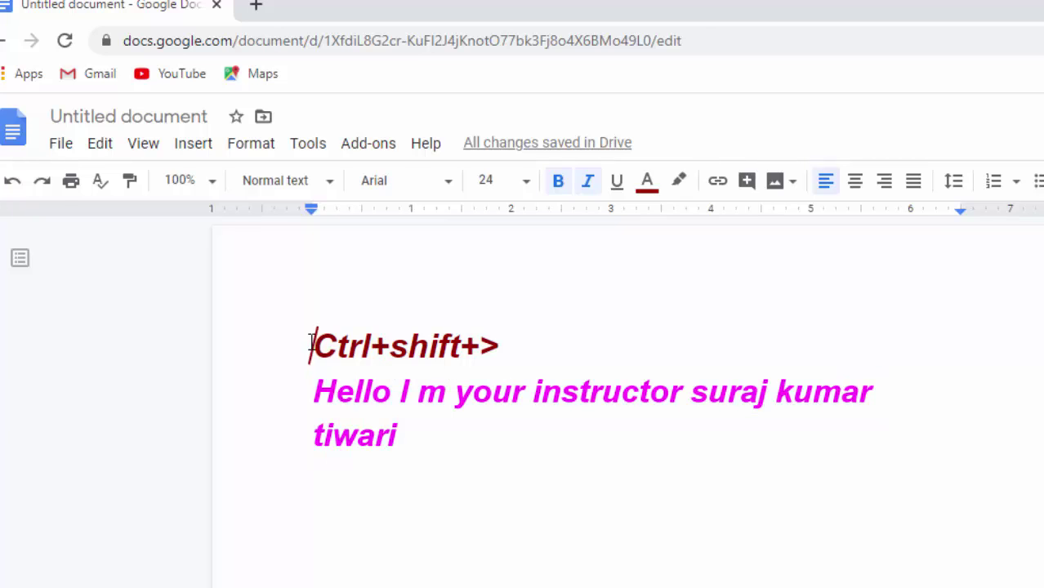
Add a new 'Ctrl+\' label line above Ctrl+shift+> and select it
text(Ctr)
text(l+\)
key(Return)
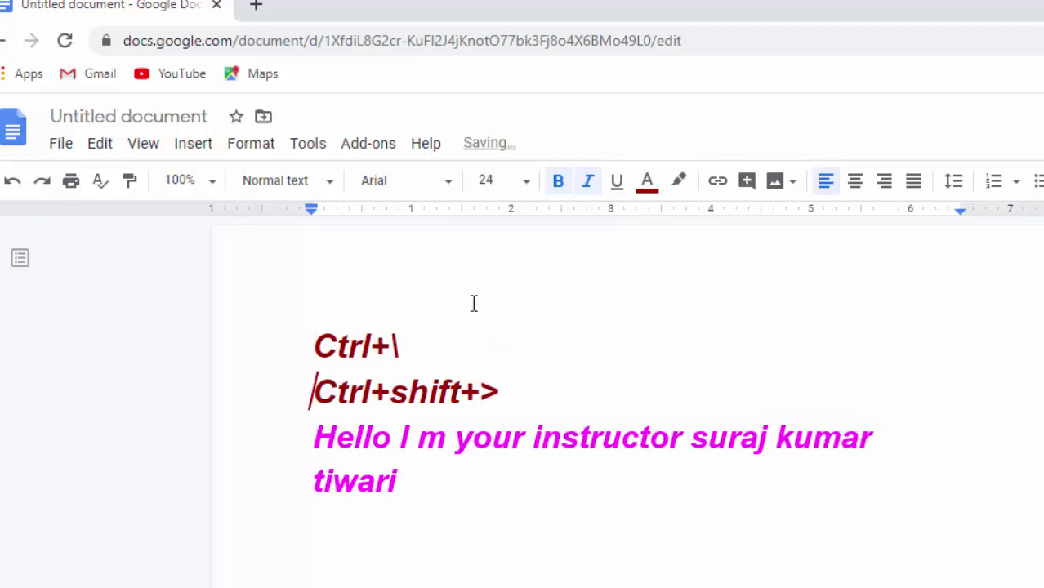
drag(429, 343, 188, 330)
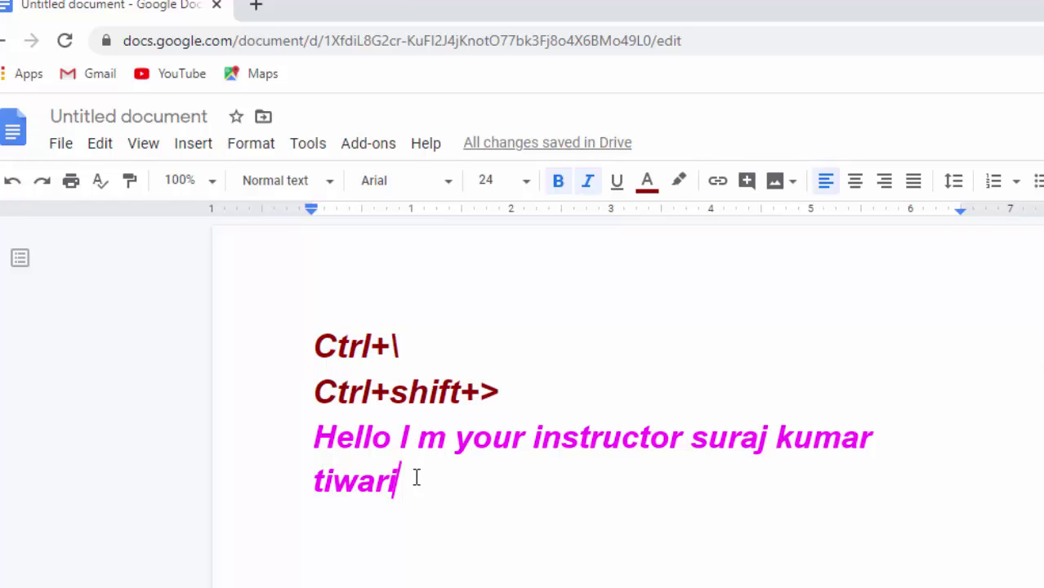
Clear the greeting line's bold italic magenta formatting with Ctrl+\, undoing twice before keeping it plain
drag(415, 479, 281, 441)
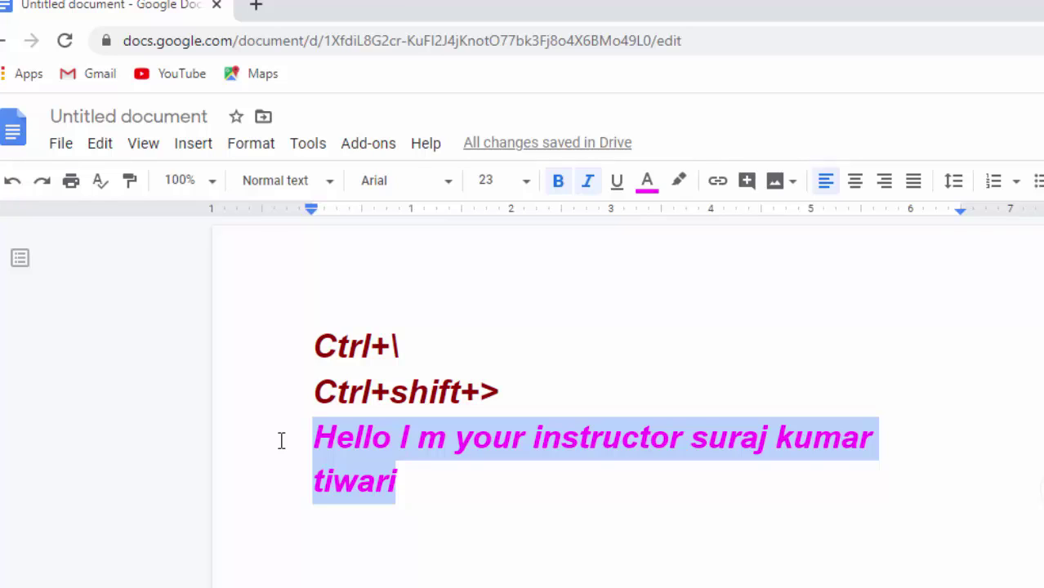
key(ctrl+backslash)
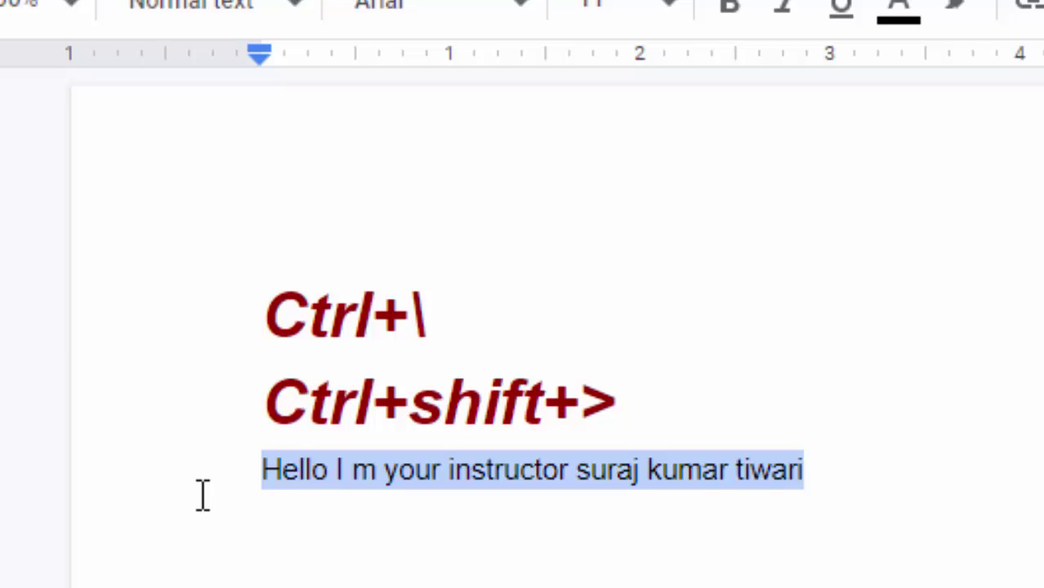
key(ctrl+z)
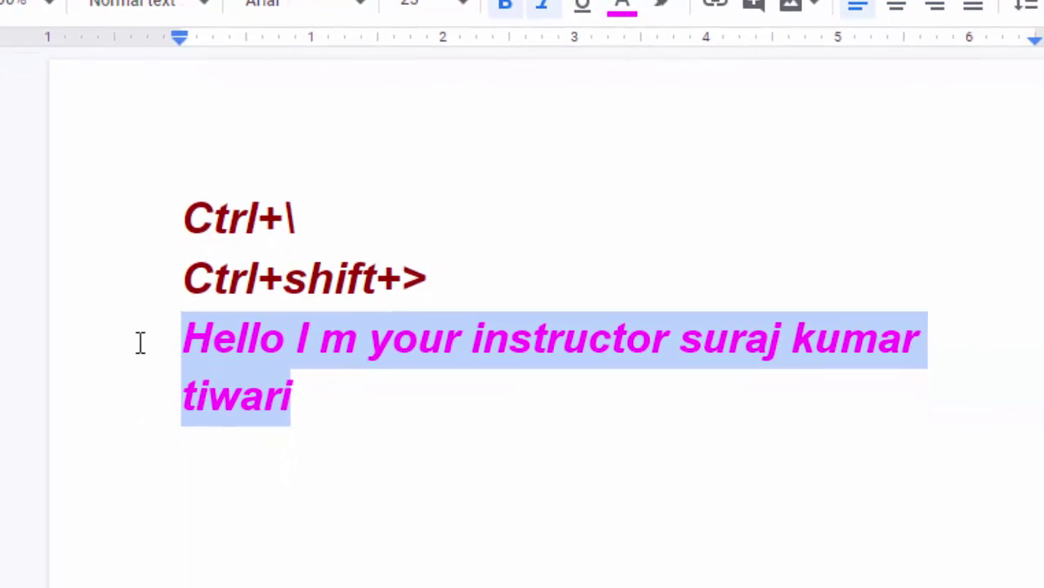
key(ctrl+backslash)
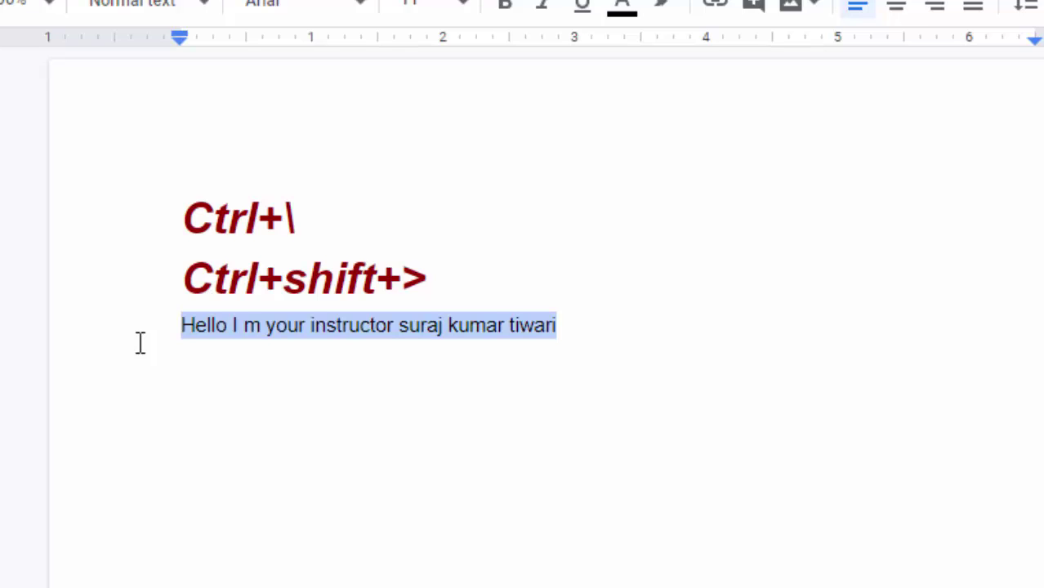
key(ctrl+z)
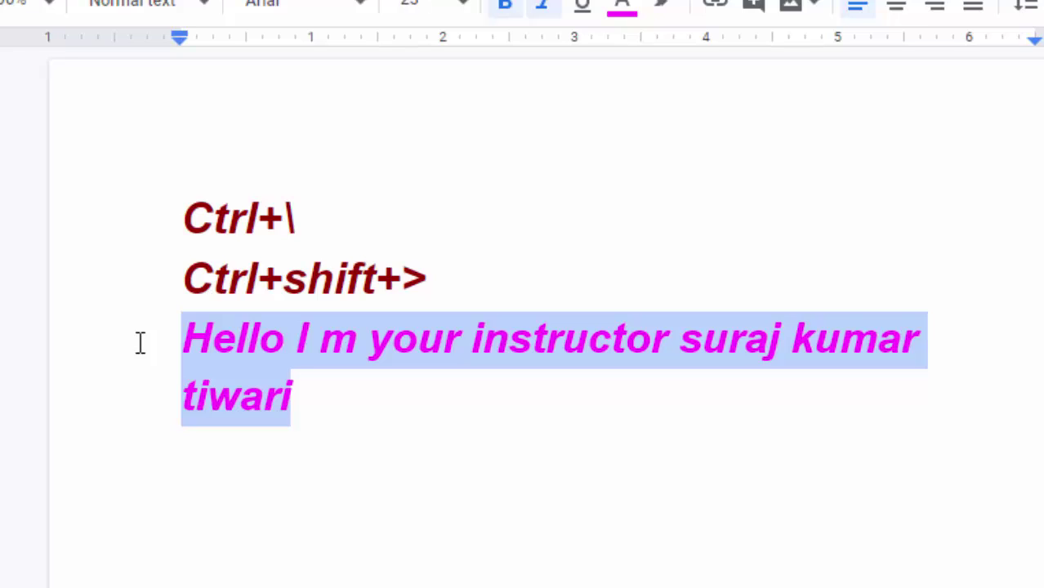
key(ctrl+backslash)
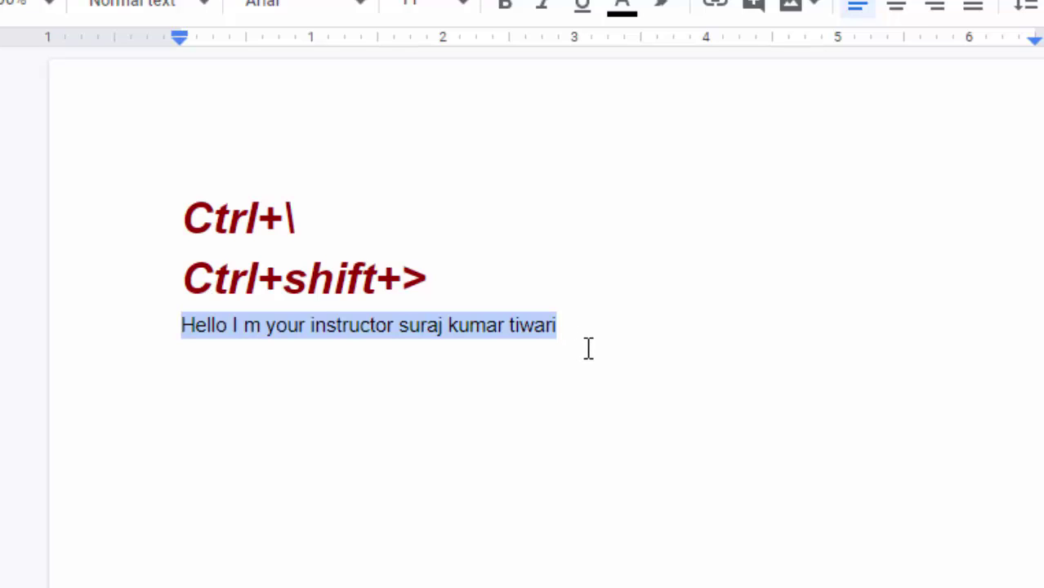
drag(582, 324, 166, 330)
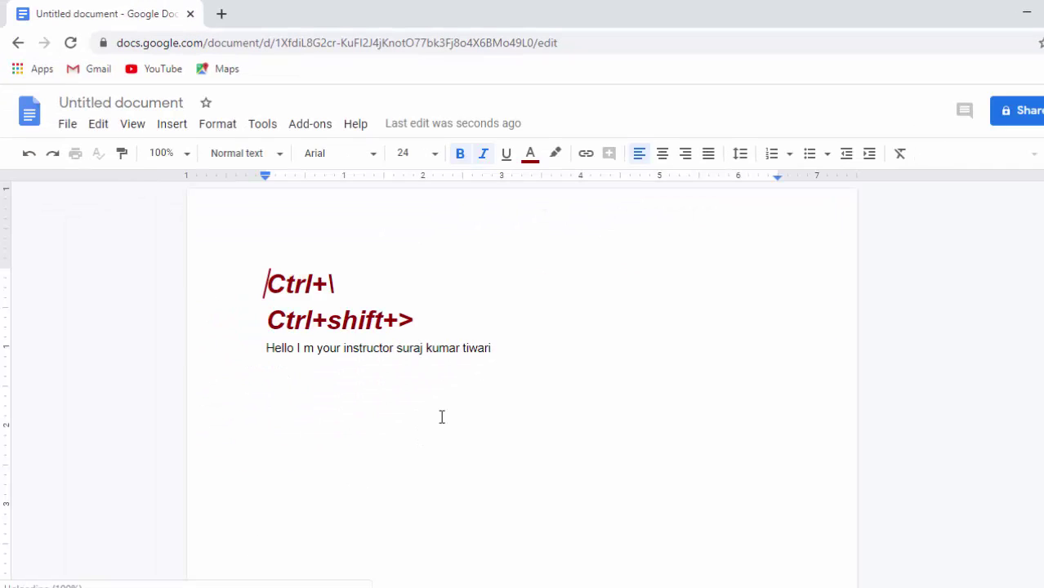
click(504, 352)
key(shift+Home)
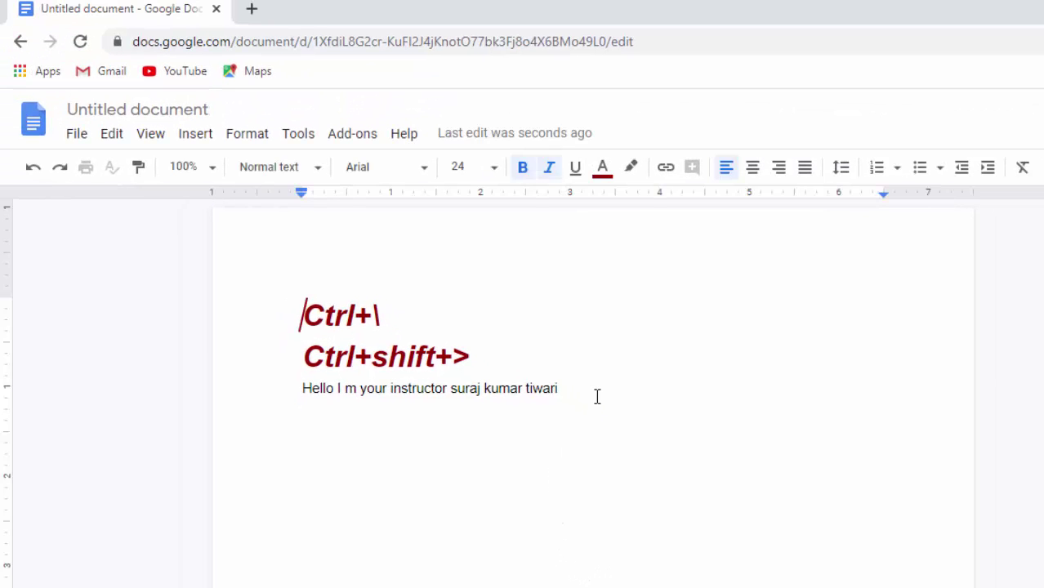
drag(584, 392, 175, 395)
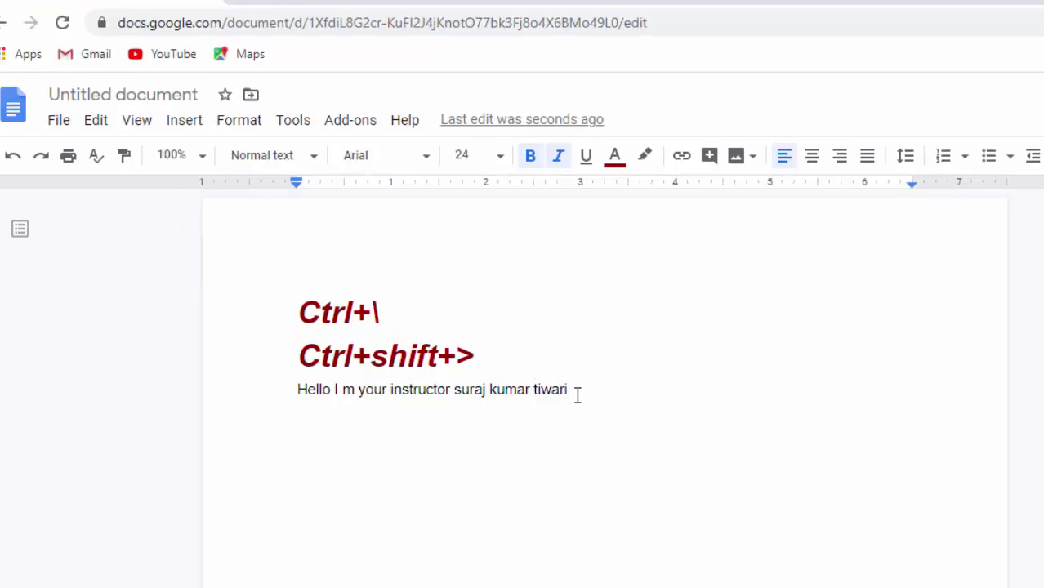
drag(566, 394, 308, 377)
drag(236, 386, 231, 402)
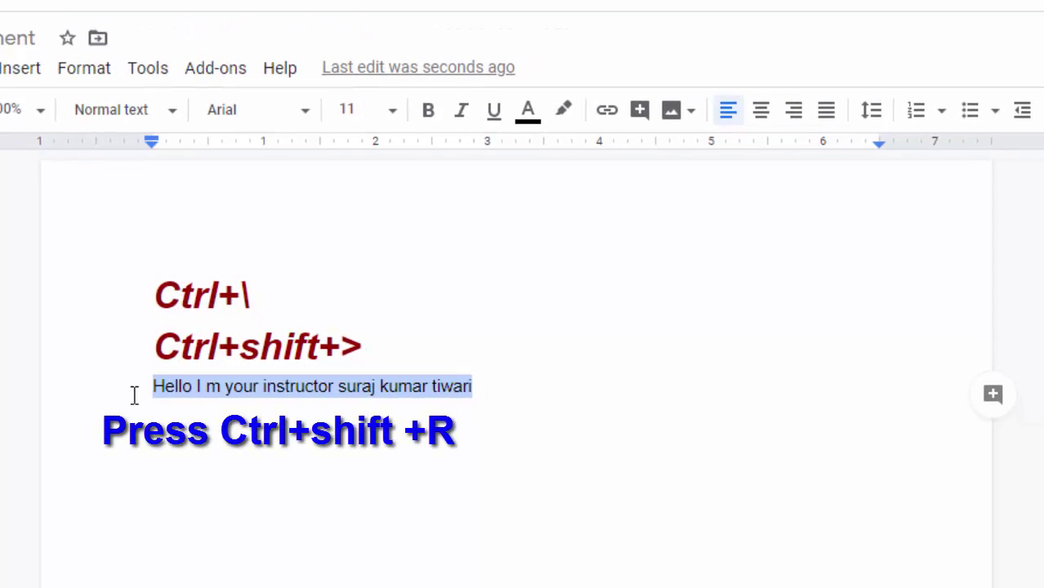
Try right, left and centre alignment on the greeting line, finishing with justified
key(ctrl+shift+r)
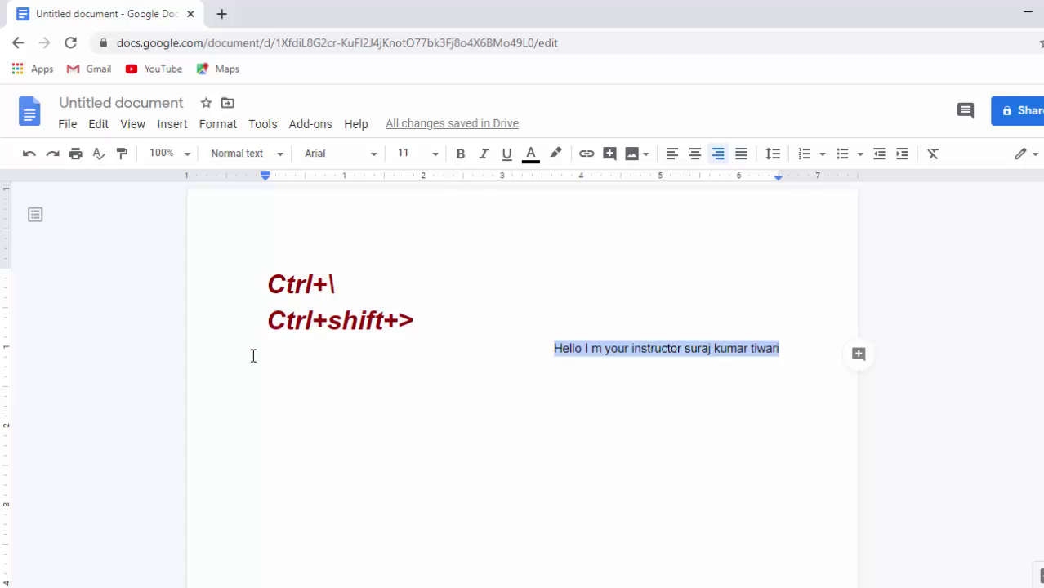
key(ctrl+shift+l)
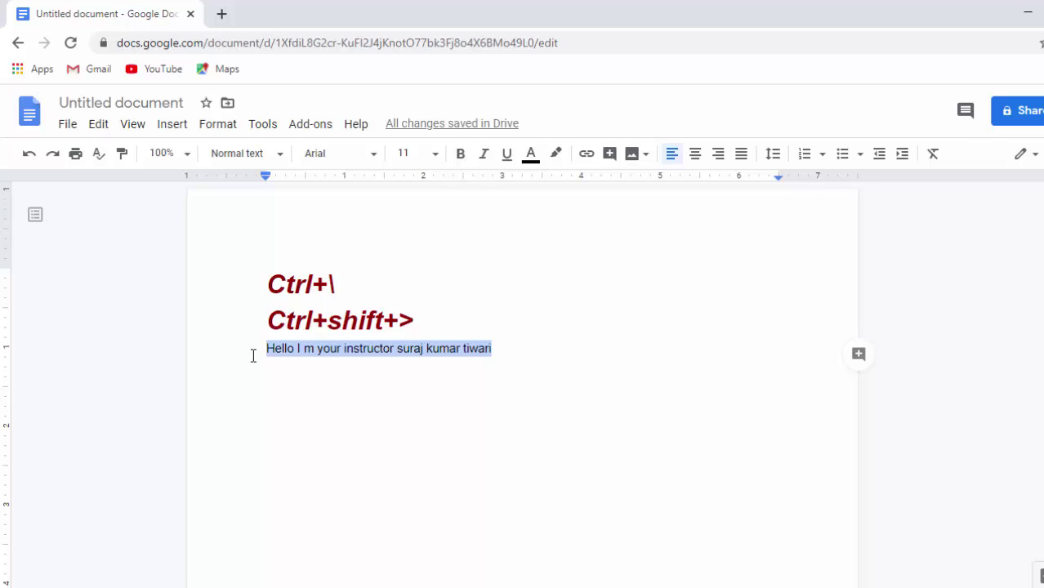
key(ctrl+shift+e)
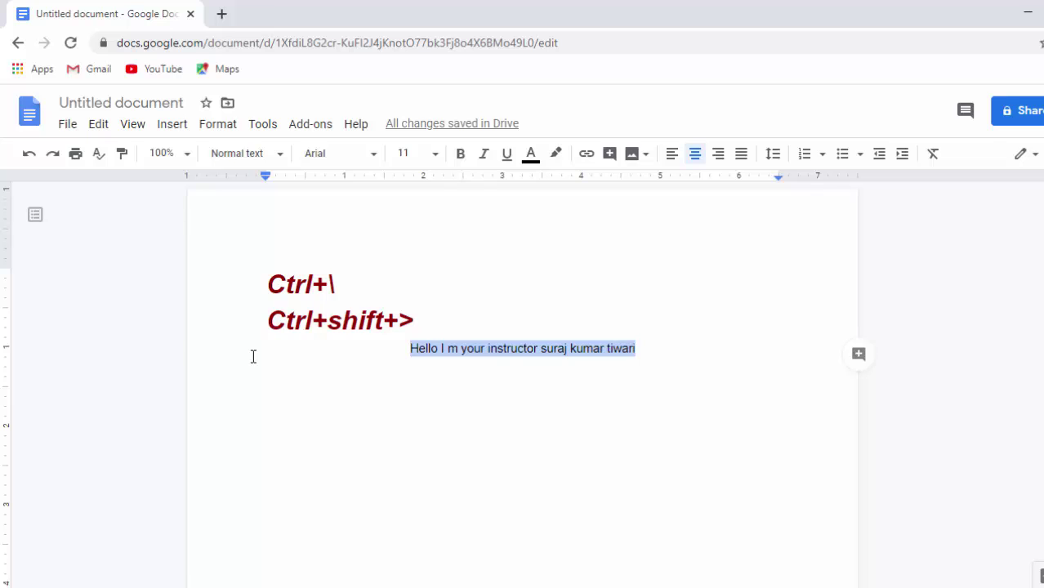
key(ctrl+shift+j)
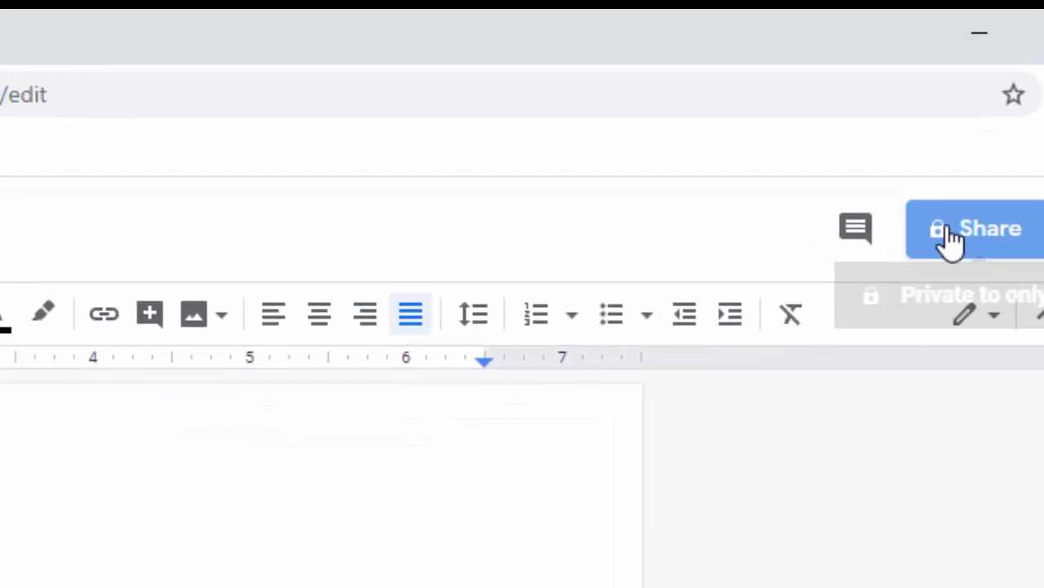
Name the untitled document 'short cut key' when prompted before sharing
click(948, 236)
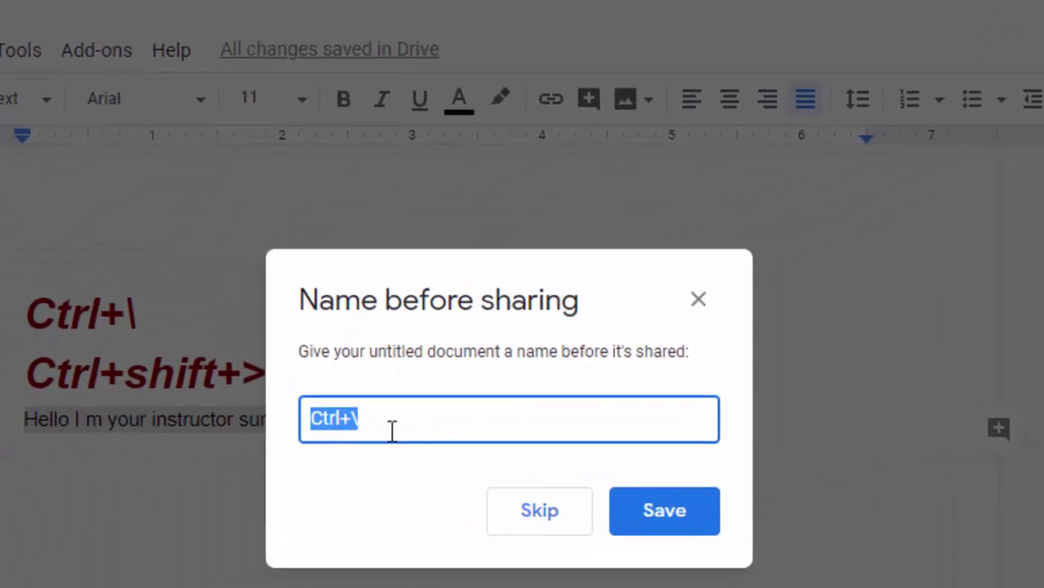
click(436, 411)
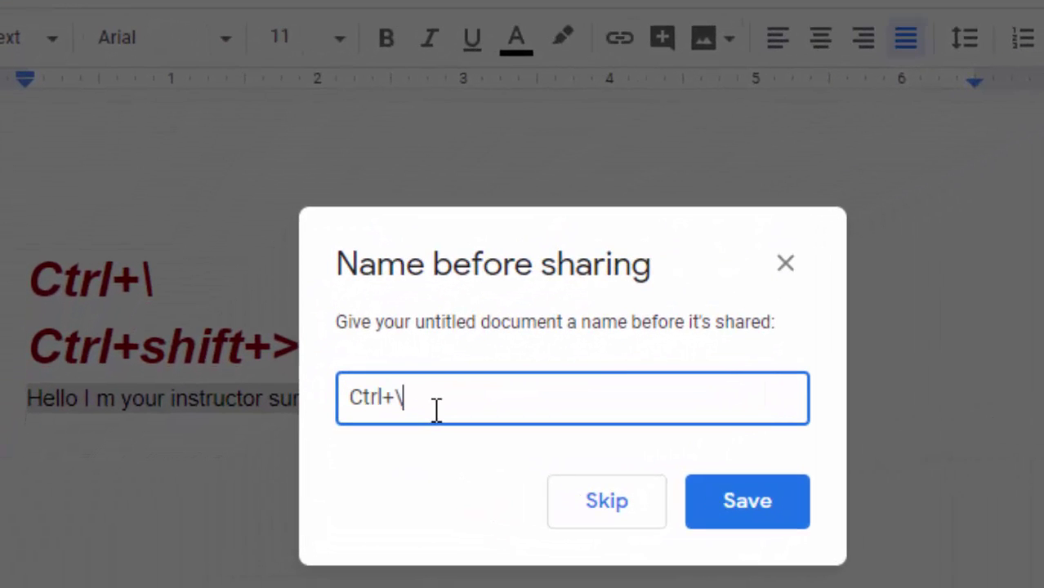
key(BackSpace)
key(BackSpace)
key(BackSpace)
key(BackSpace)
text(s)
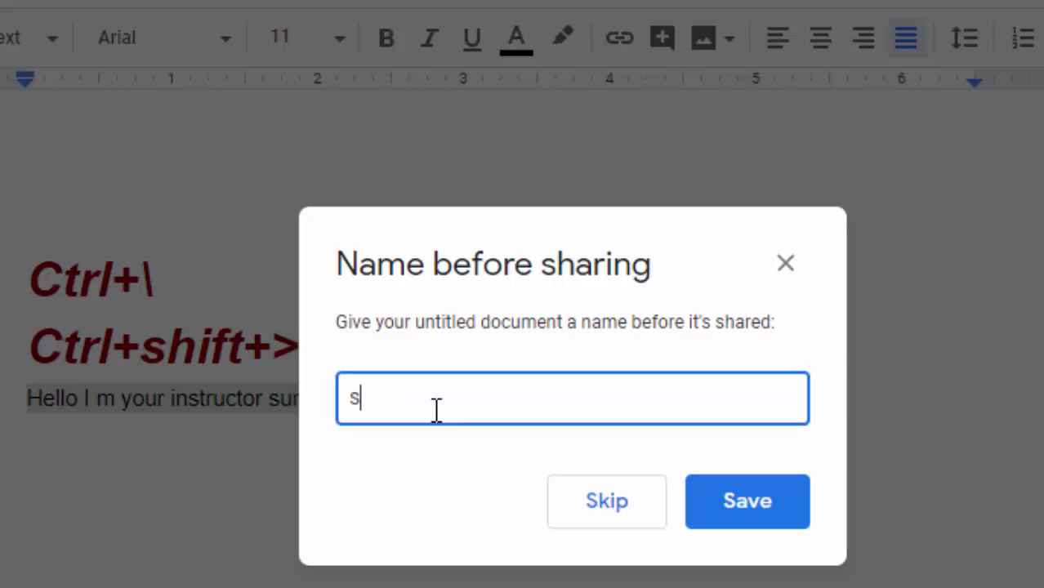
text(hort c)
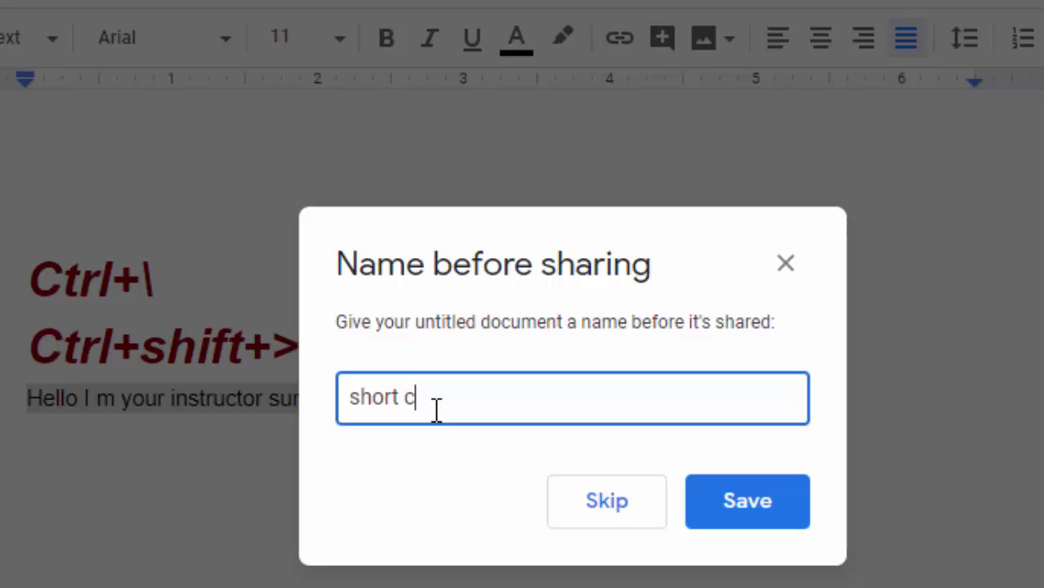
text(ut ke)
text(y)
key(Return)
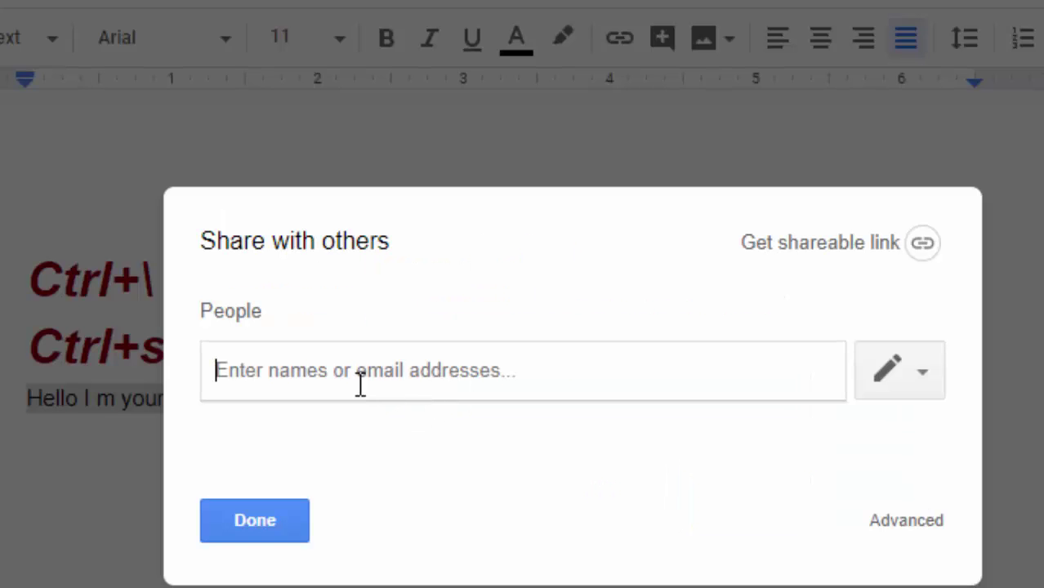
Share with the suggested collaborator, adding the note 'This is the note of short cut key in google doc\', and send
text(sur)
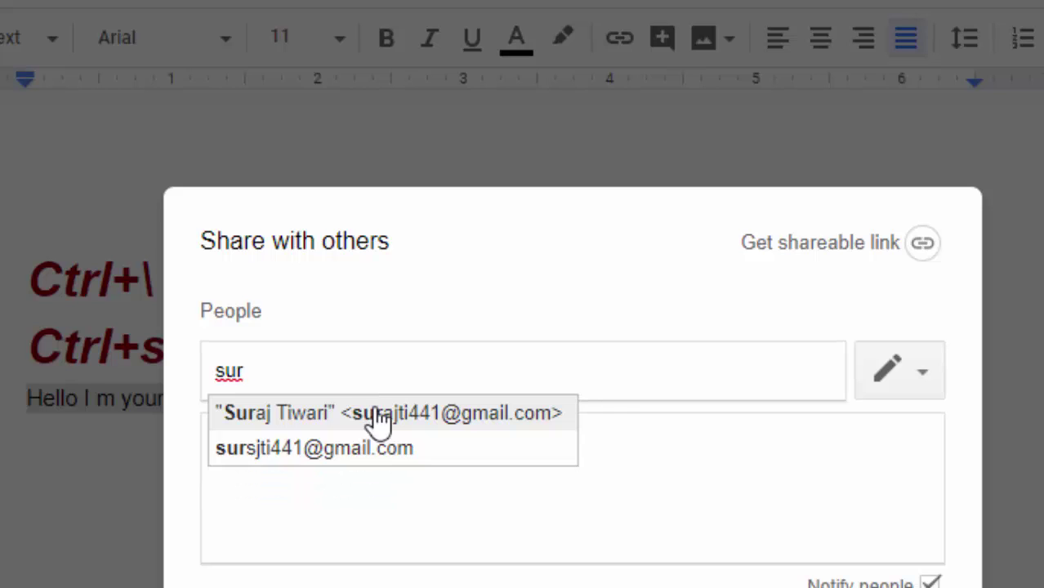
click(416, 420)
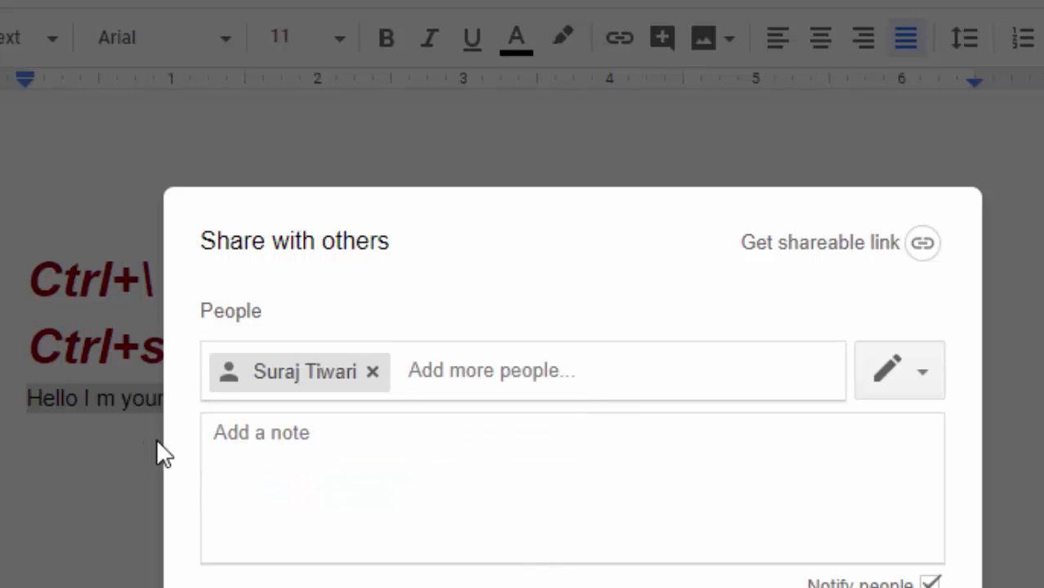
click(240, 445)
text(T)
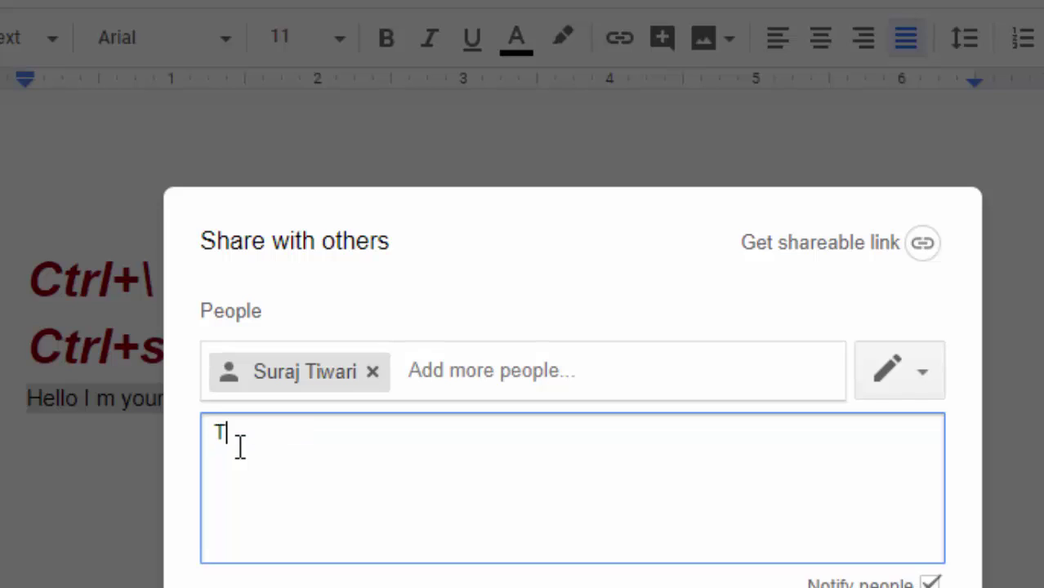
text(his i)
text(s the no)
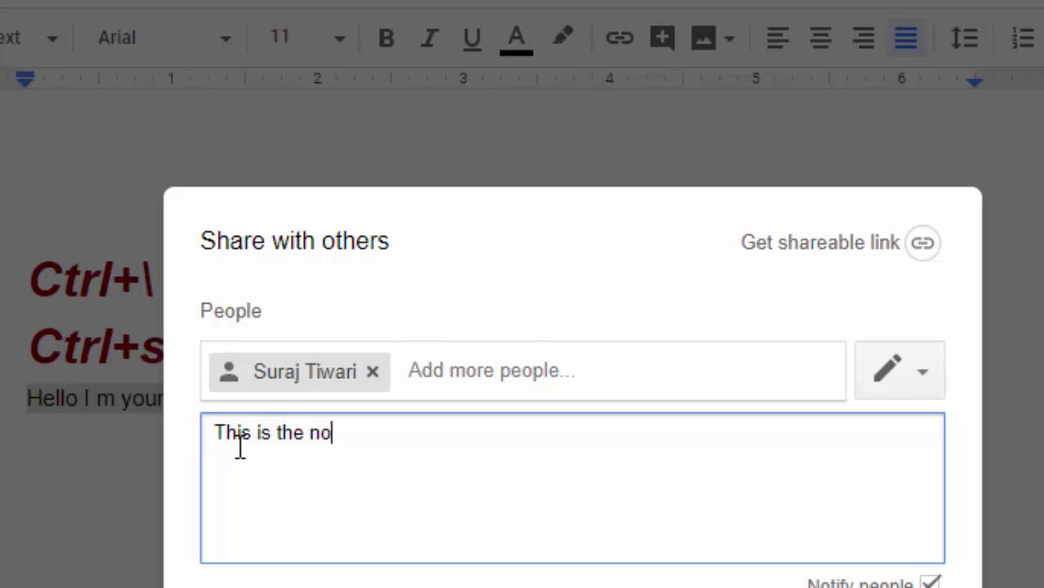
text(te of s)
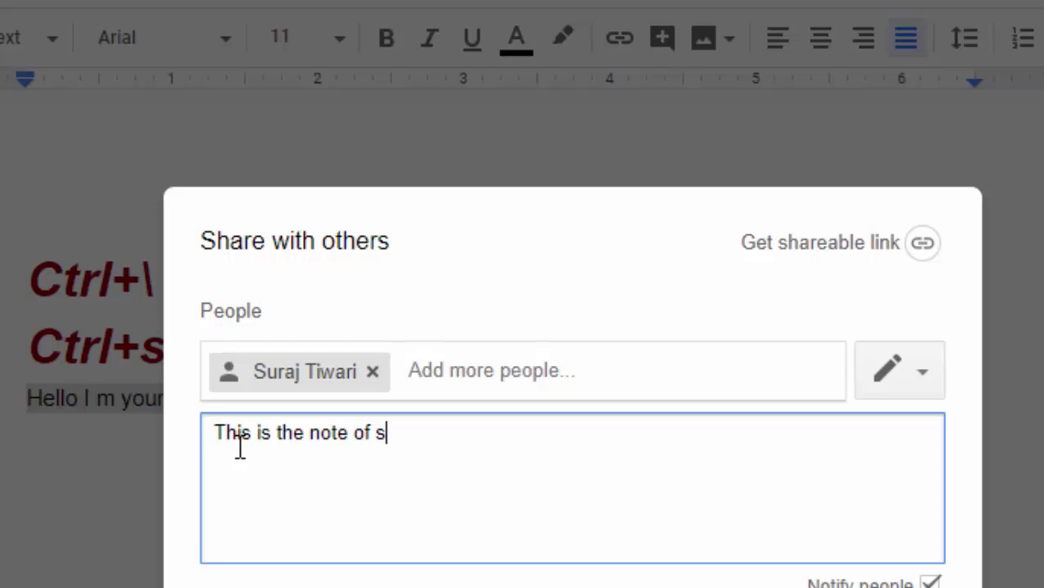
text(hort c)
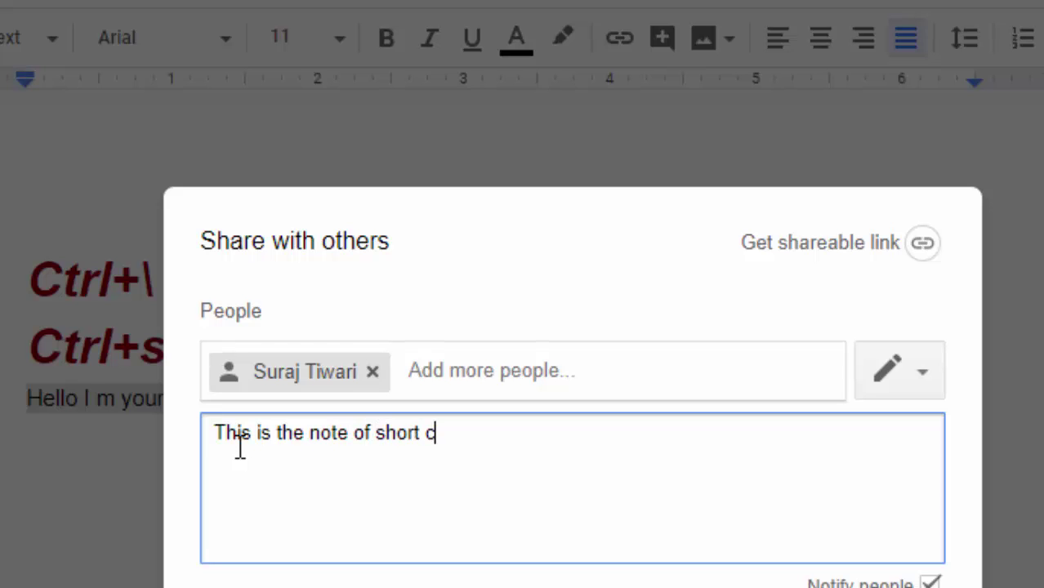
text(ut )
text(key )
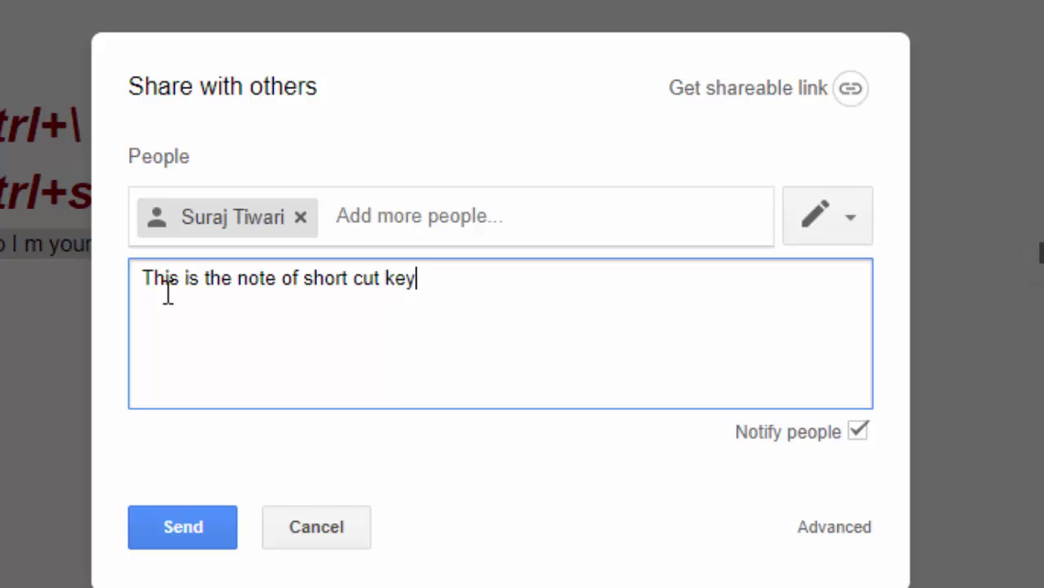
text(in g)
text(oogle )
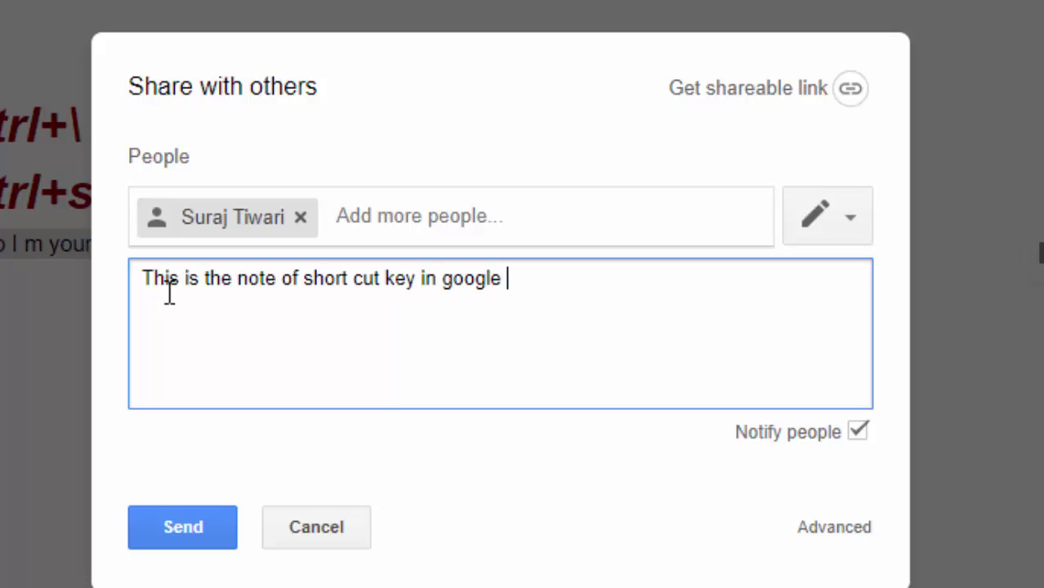
text(doc\)
key(Return)
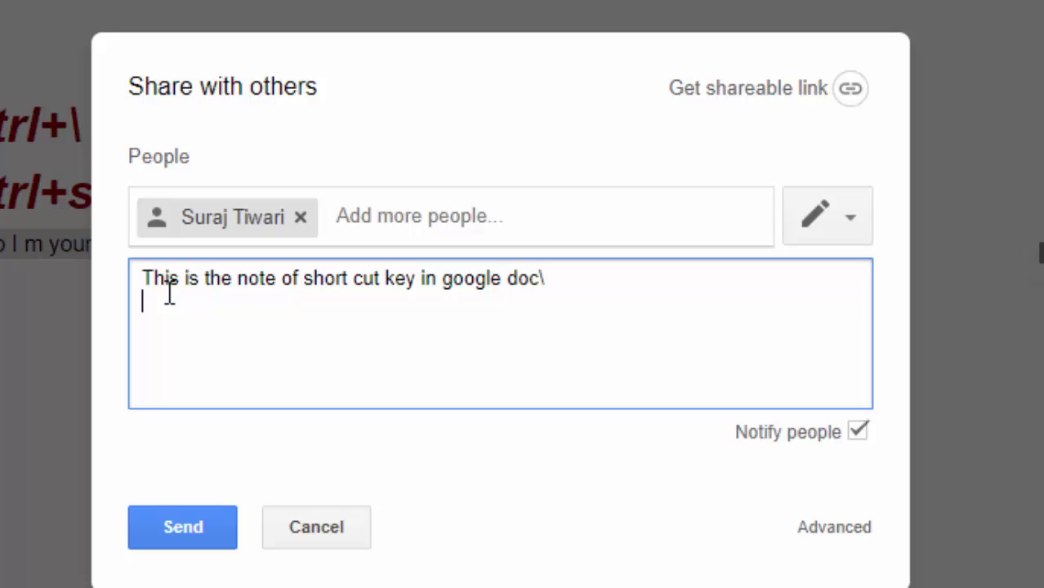
click(211, 508)
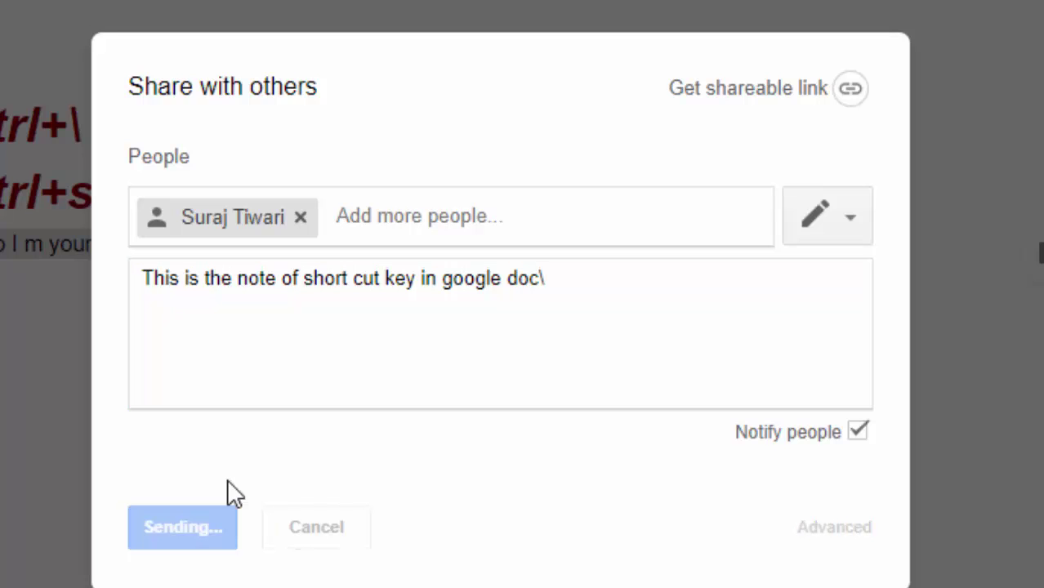